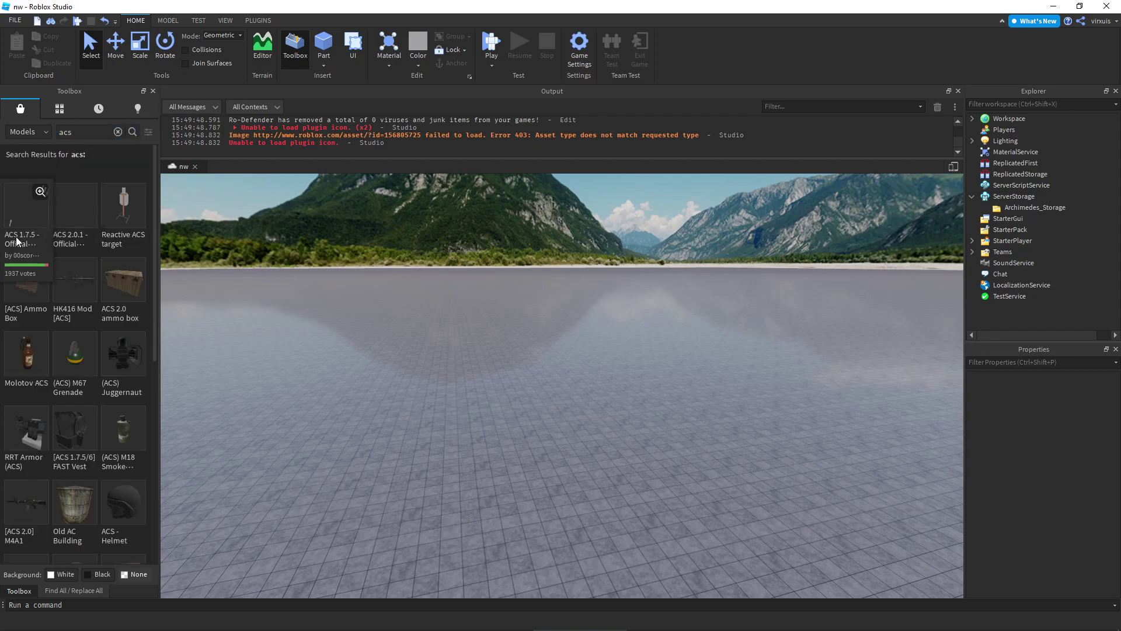
Insert the ACS 1.7.5 - Official Release model from the search results into the place.
left_click_drag(22, 216, 459, 283)
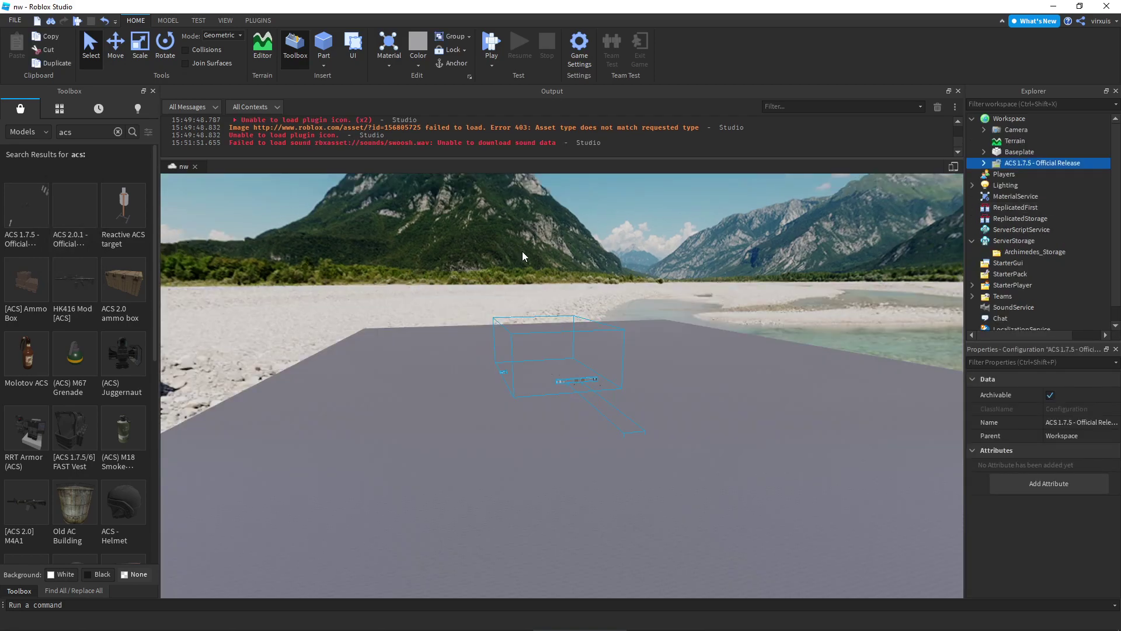
left_click(647, 233)
right_click_drag(647, 233, 648, 233)
scroll(648, 234, "up", 3)
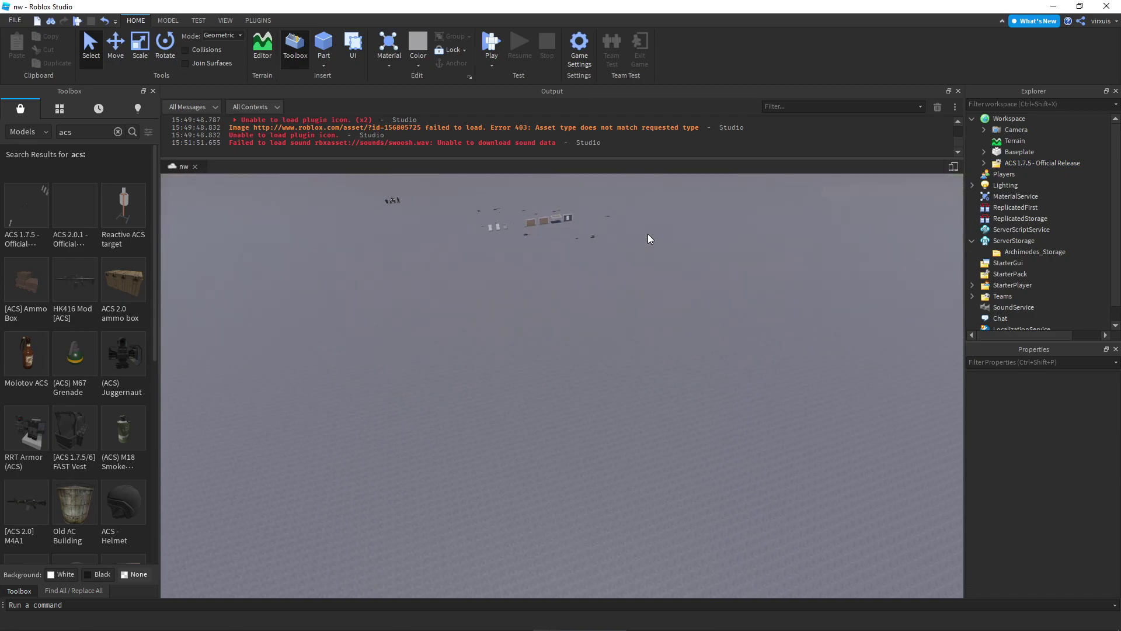
key("w")
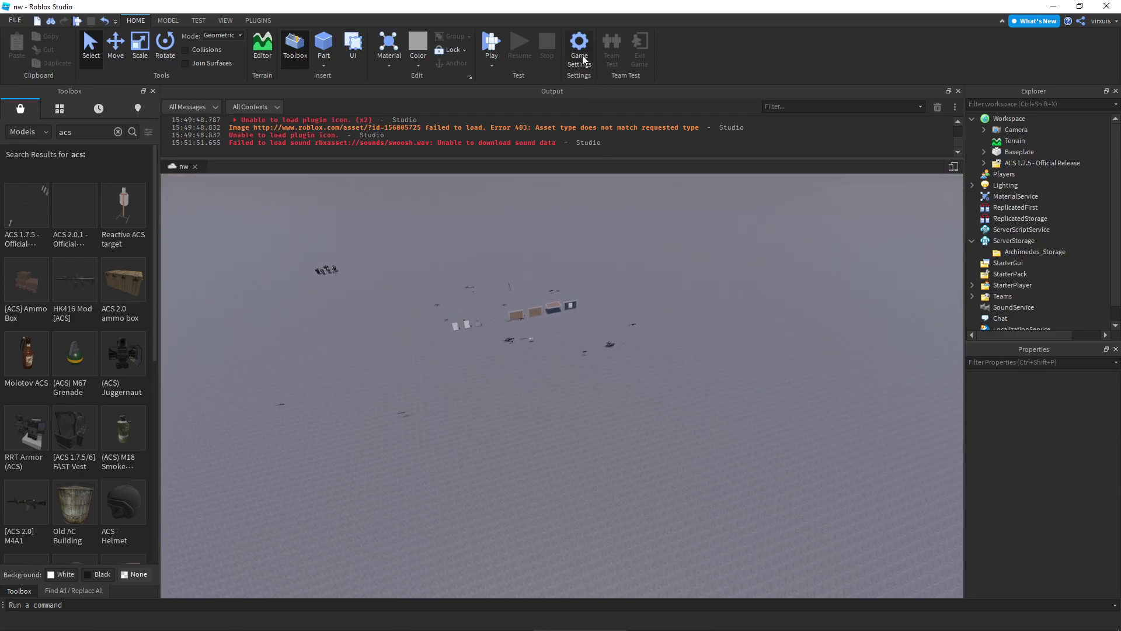
Check the Avatar Type in the game settings with R6 selected, and close the settings without saving.
left_click(580, 52)
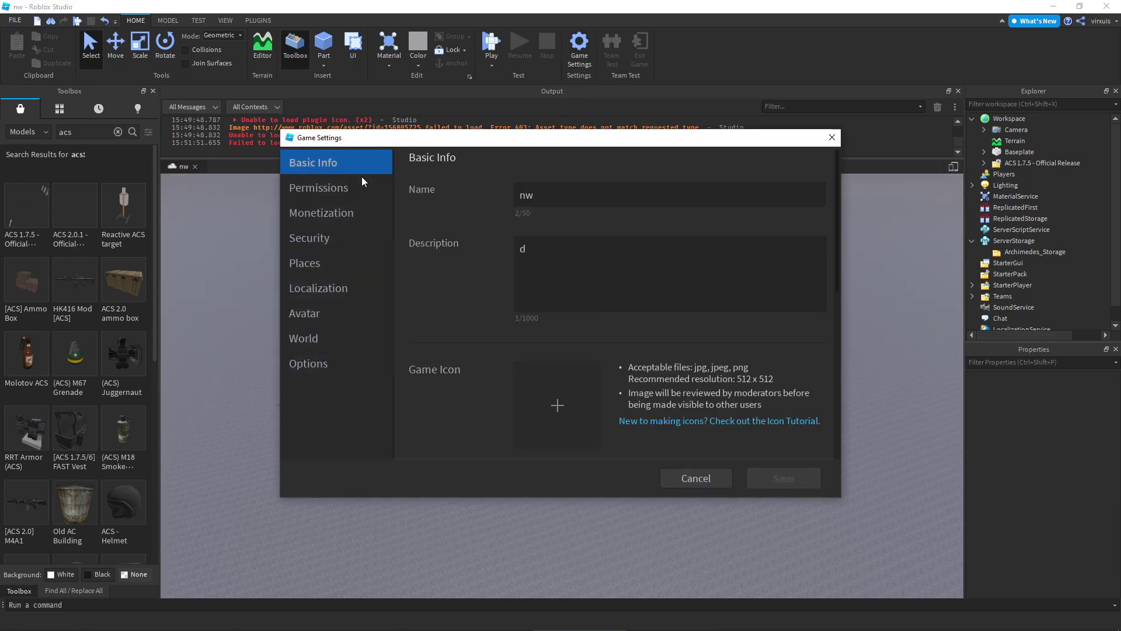
left_click(308, 316)
left_click(523, 254)
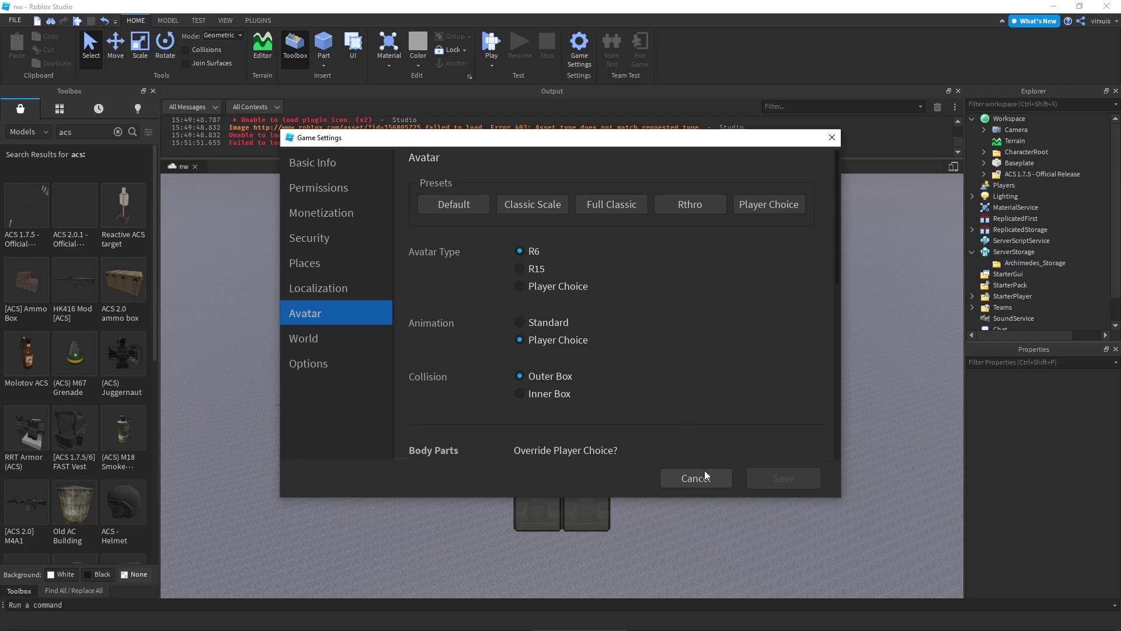
left_click(693, 485)
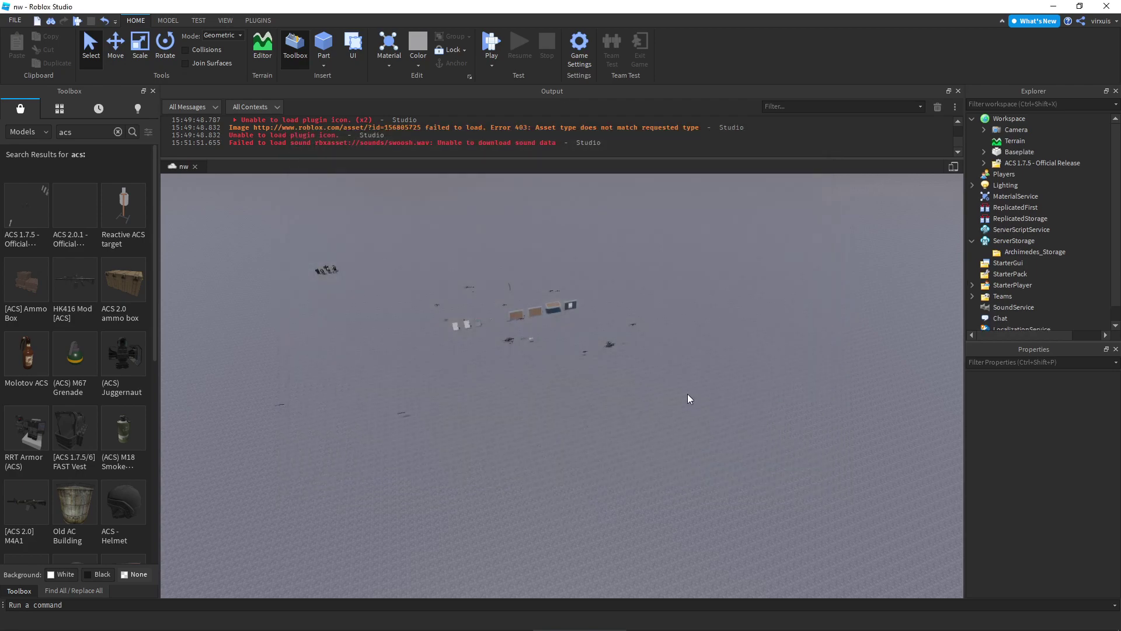
Examine the placed ACS objects in the scene and expand ACS 1.7.5 - Official Release to view its contents.
key("w")
right_click_drag(683, 328, 683, 328)
key("s")
key("a")
right_click_drag(602, 278, 510, 367)
key("w")
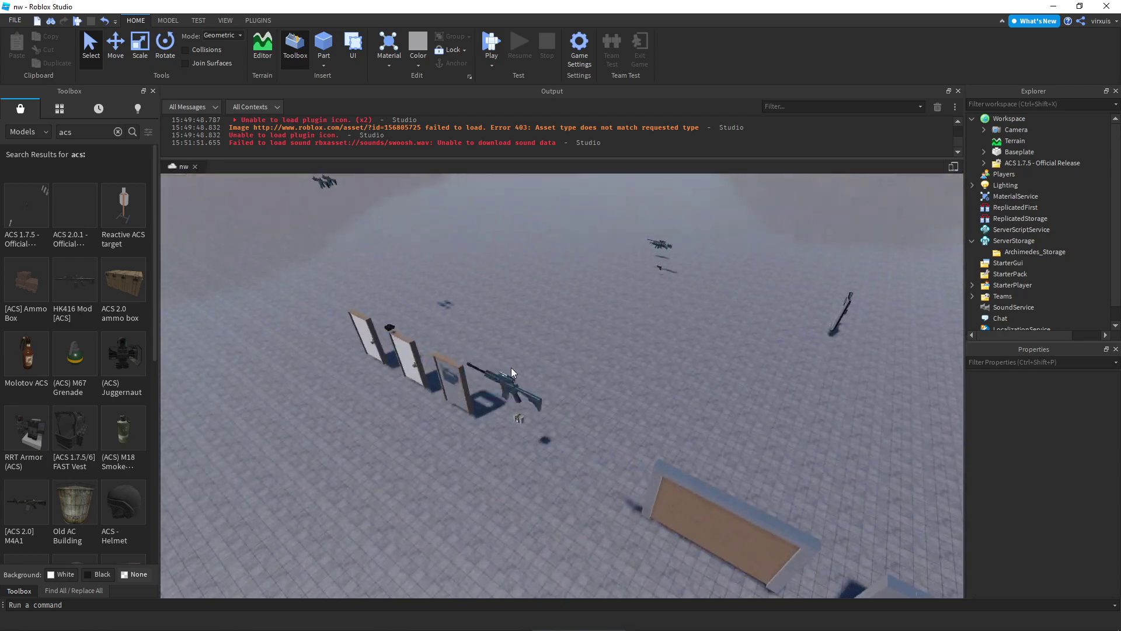
left_click(1001, 163)
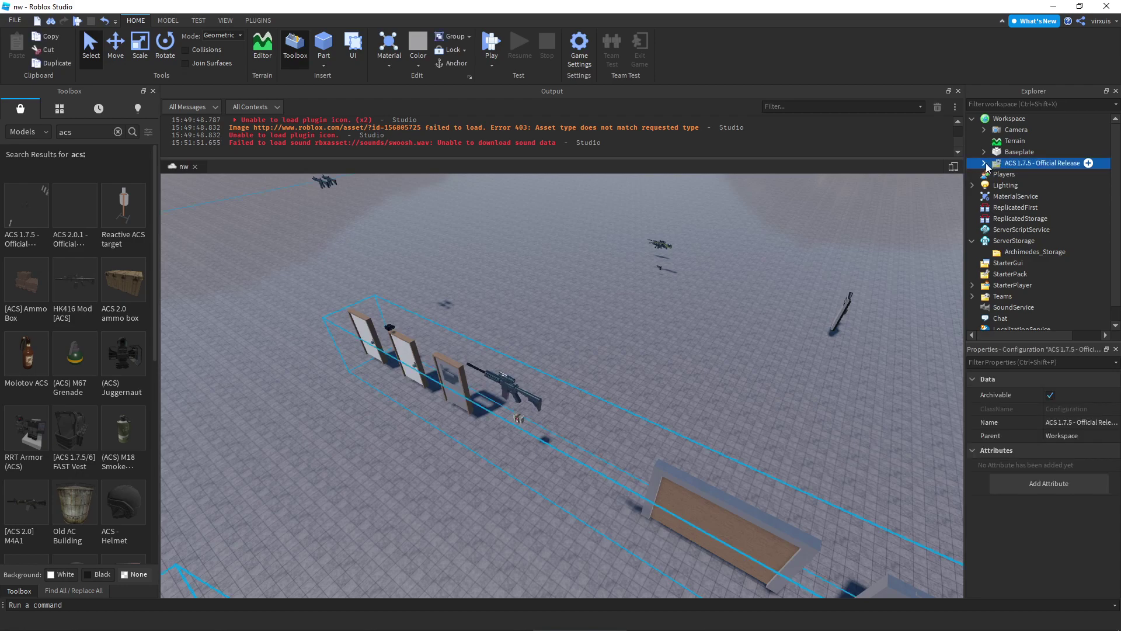
left_click(984, 164)
scroll(1027, 180, "down", 2)
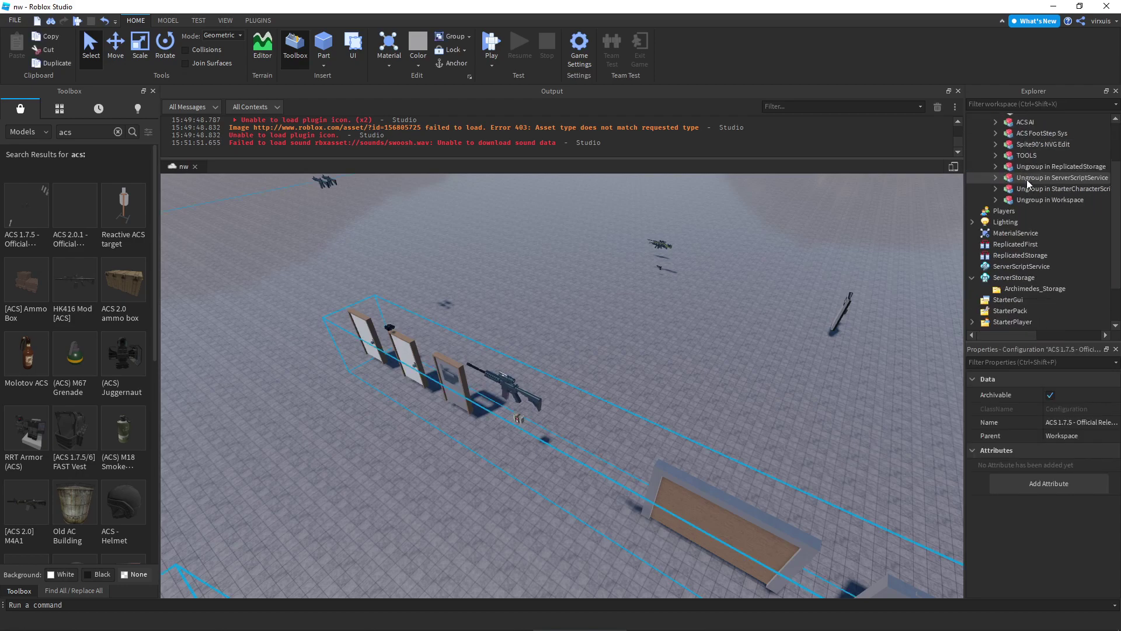
scroll(1027, 195, "up", 2)
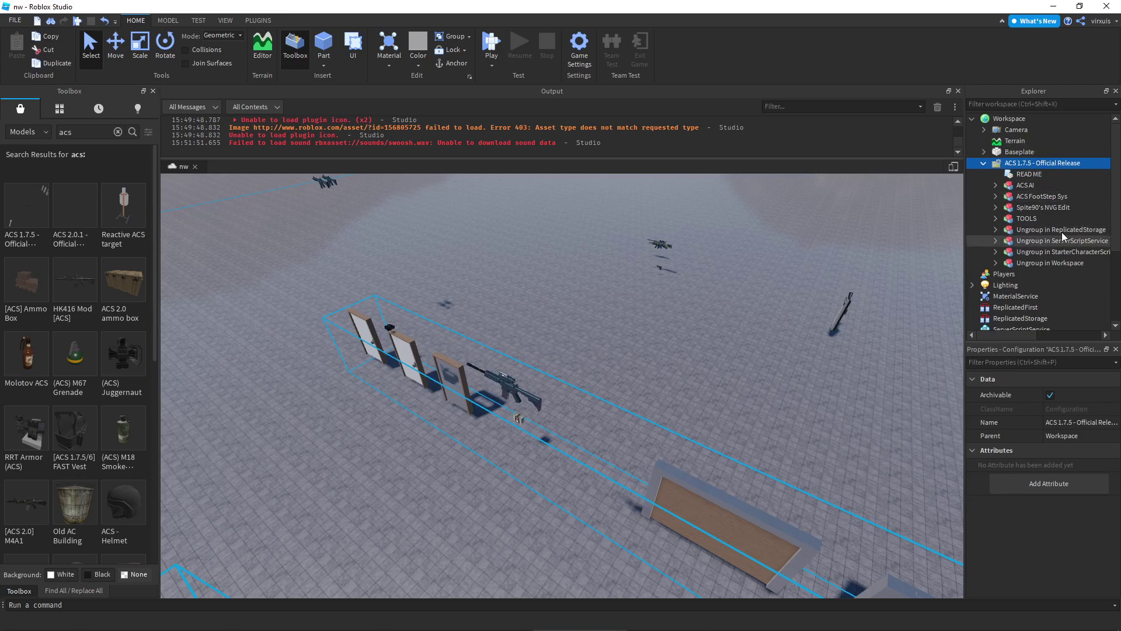
key("d")
right_click_drag(660, 282, 660, 281)
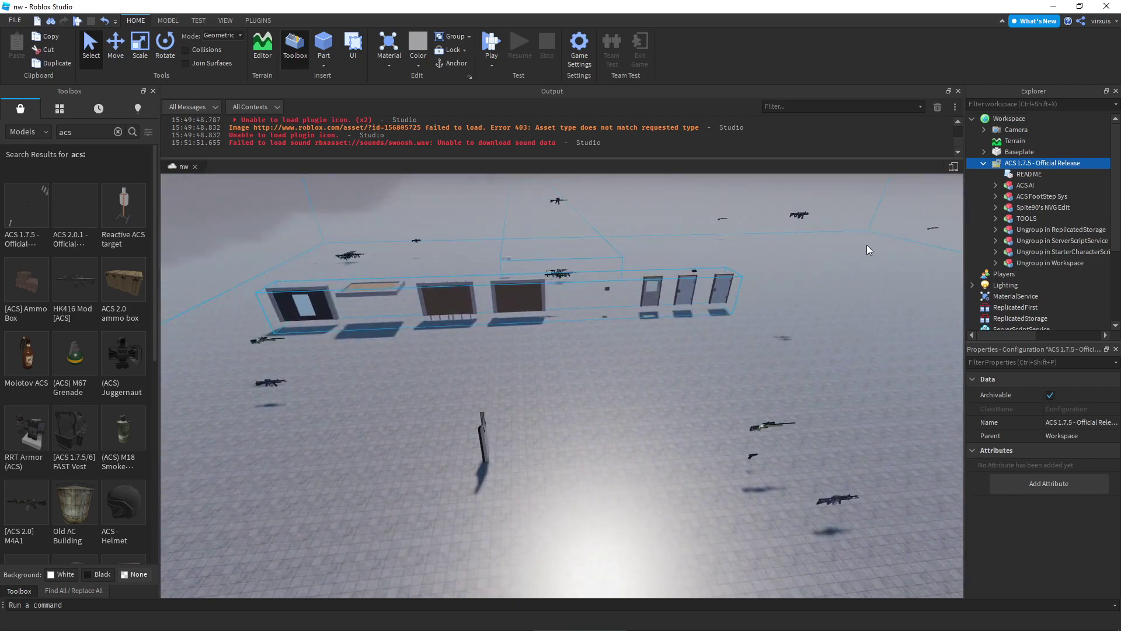
Delete the ACS AI and Spite90's NVG Edit models from ACS 1.7.5 - Official Release.
left_click(1023, 186)
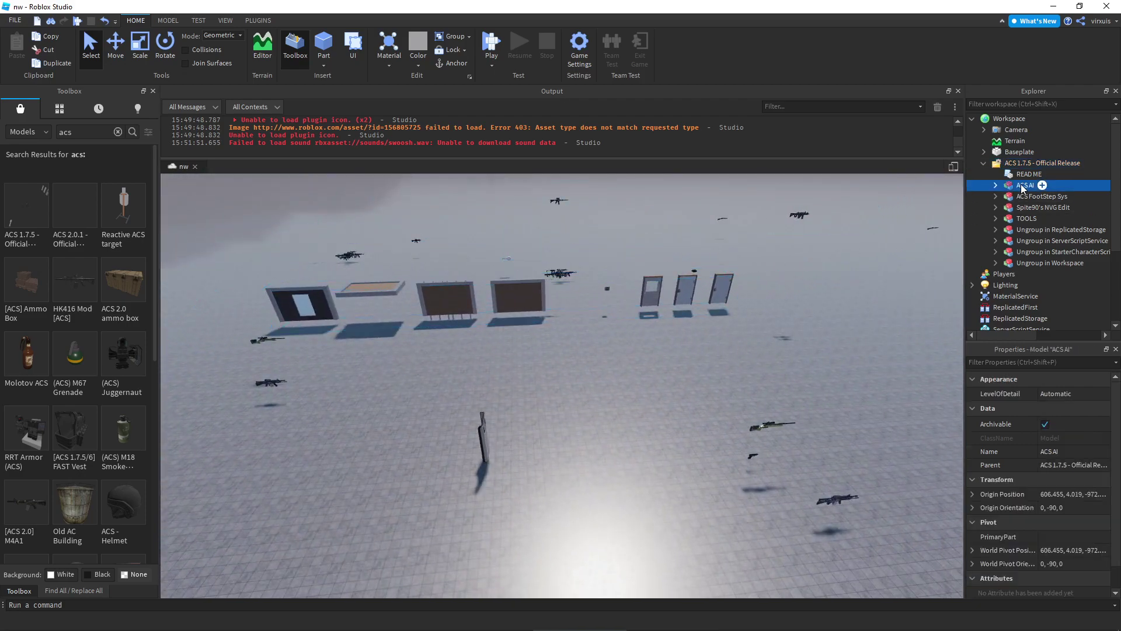
left_click(1050, 211, "ctrl")
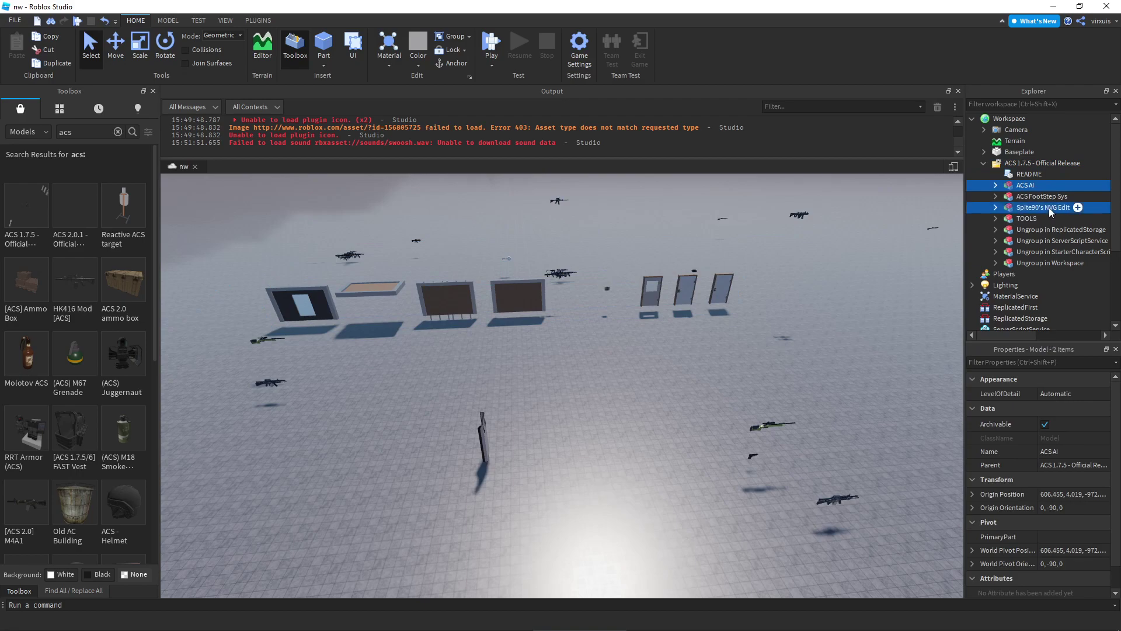
right_click(1022, 191)
left_click(1040, 244)
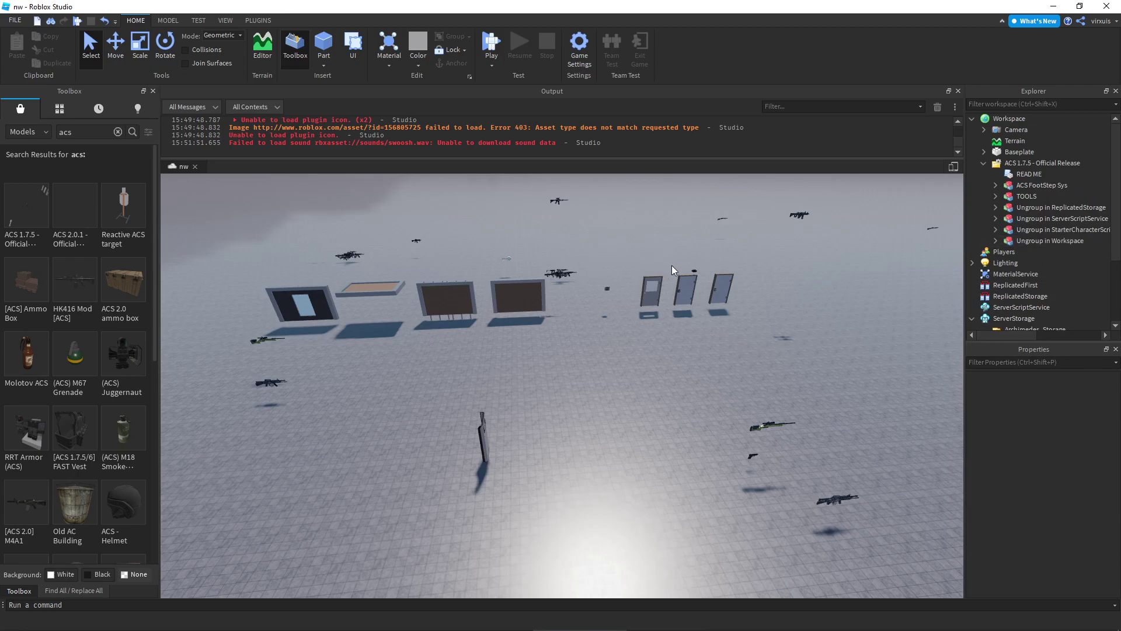
Expand the ACS FootStep Sys model and its Ungroup in SoundService model.
key("w")
right_click_drag(817, 313, 816, 313)
right_click_drag(910, 278, 910, 279)
right_click_drag(910, 221, 910, 221)
key("s")
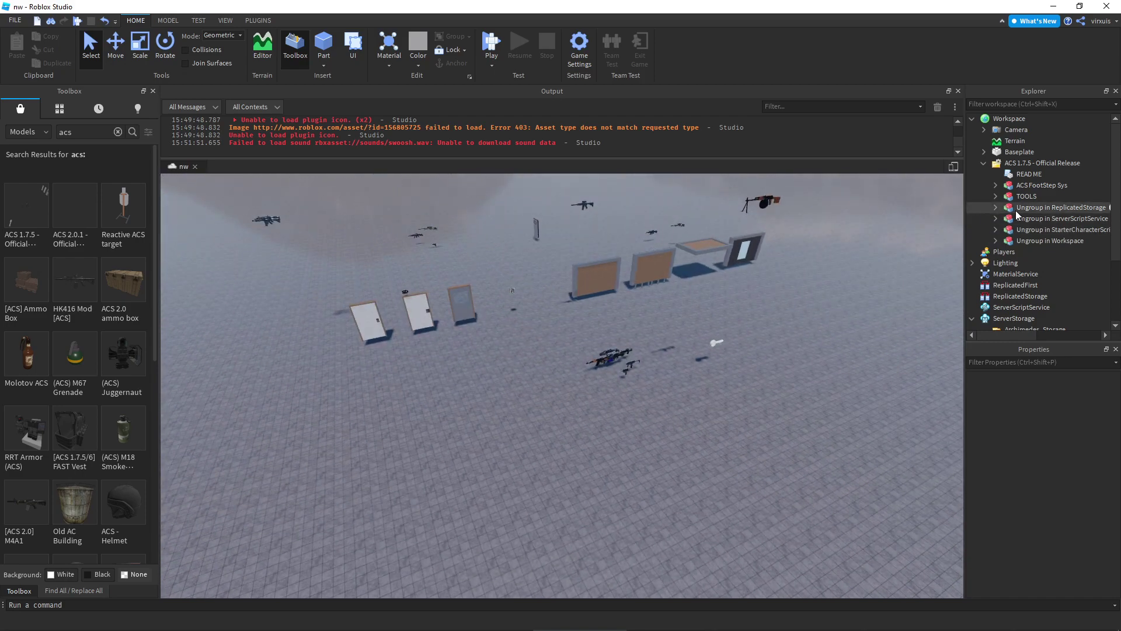
left_click(996, 186)
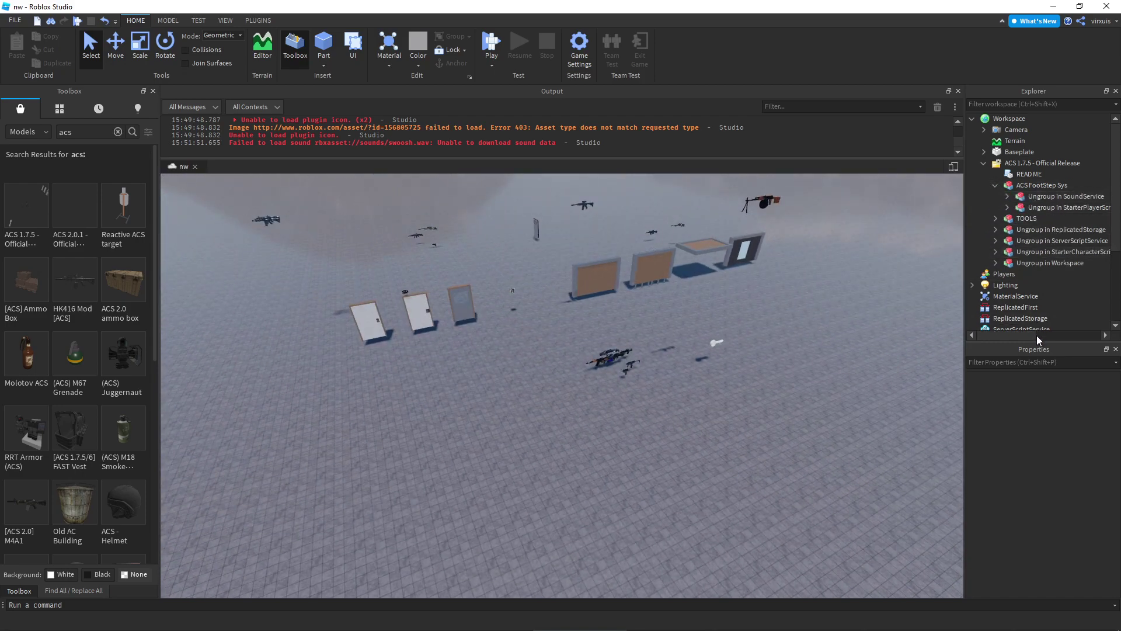
left_click_drag(1031, 335, 1043, 335)
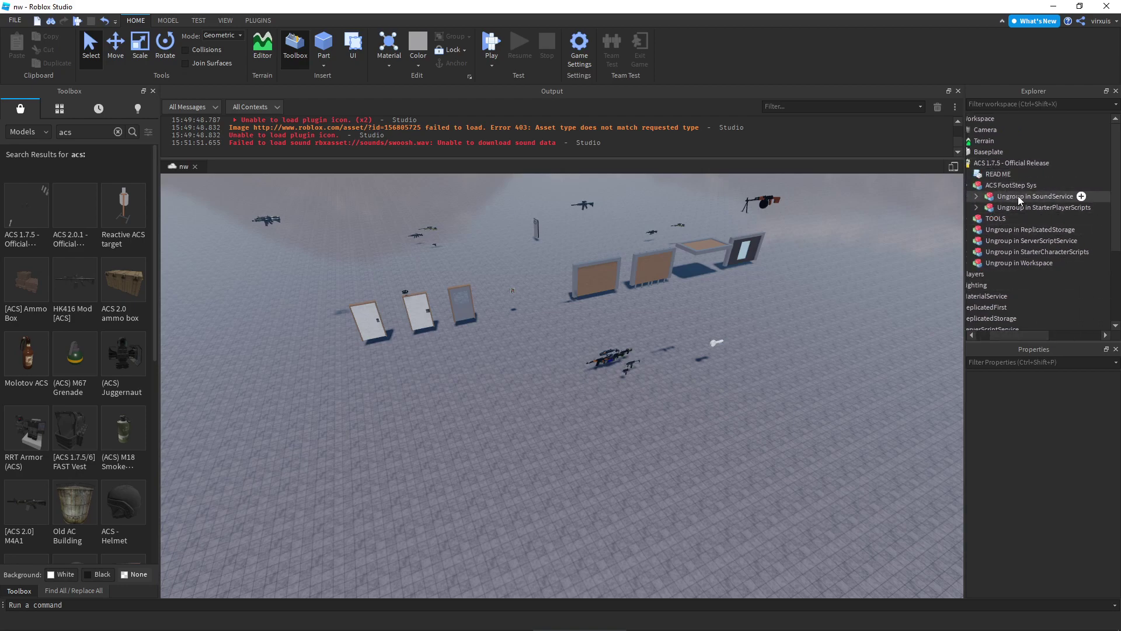
left_click(1042, 197)
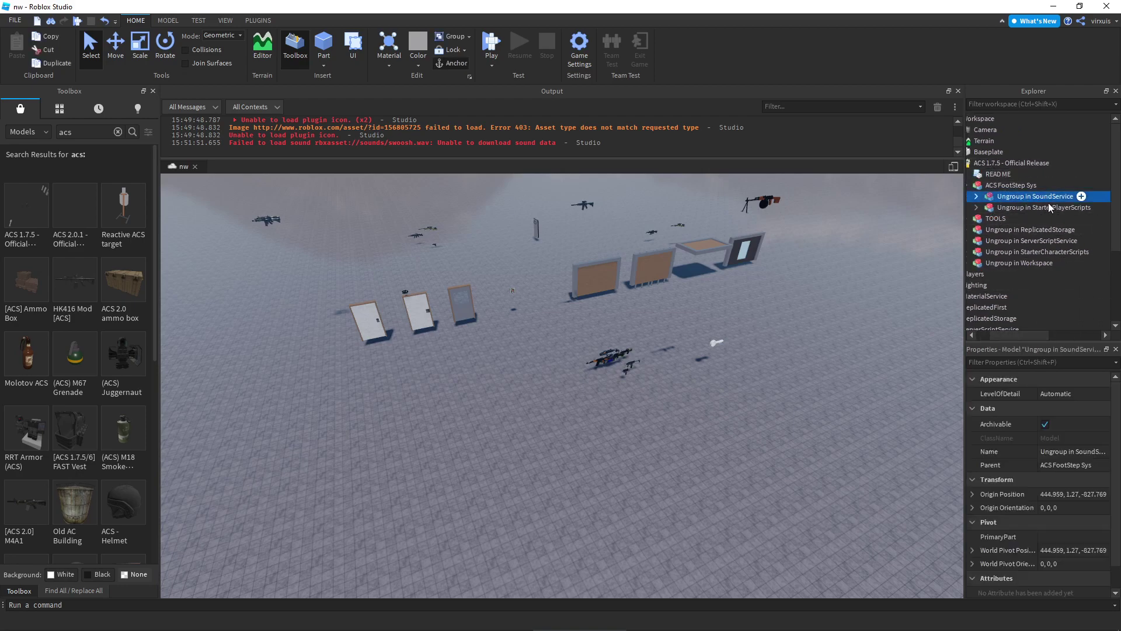
left_click(977, 197)
Move the Footsteps sound group out of Ungroup in SoundService and into SoundService.
left_click(1002, 210)
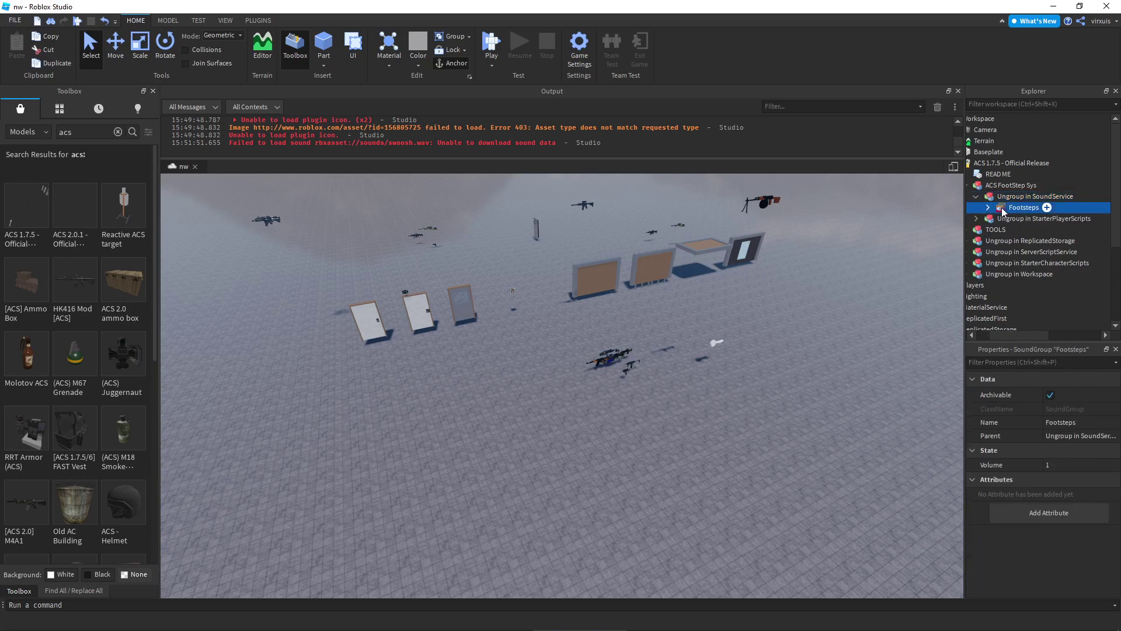
right_click(1017, 213)
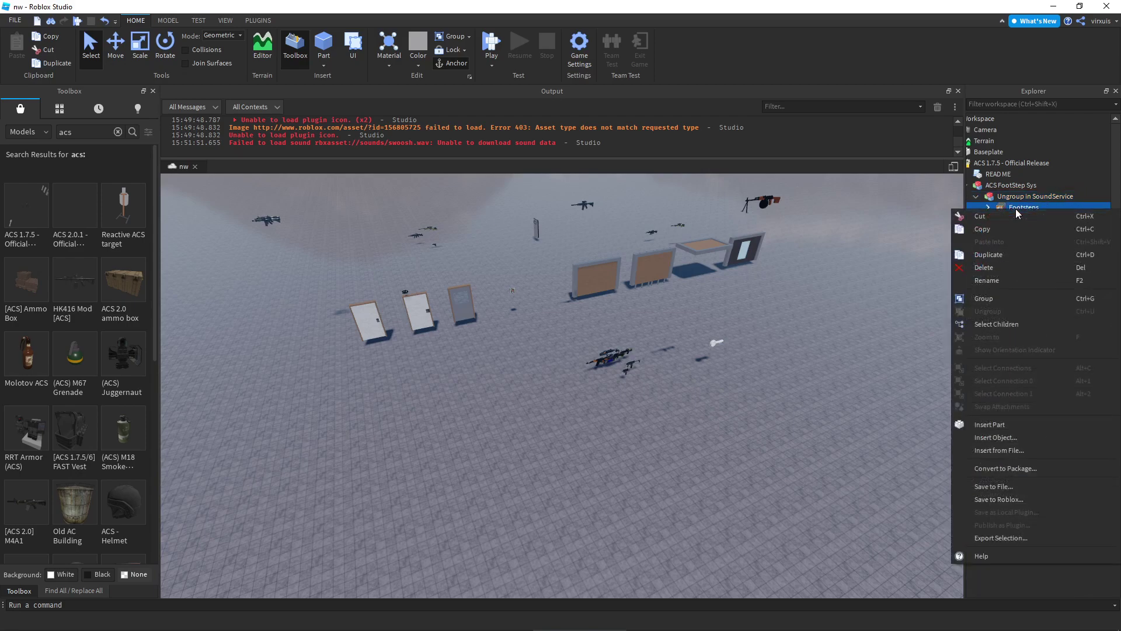
left_click(994, 230)
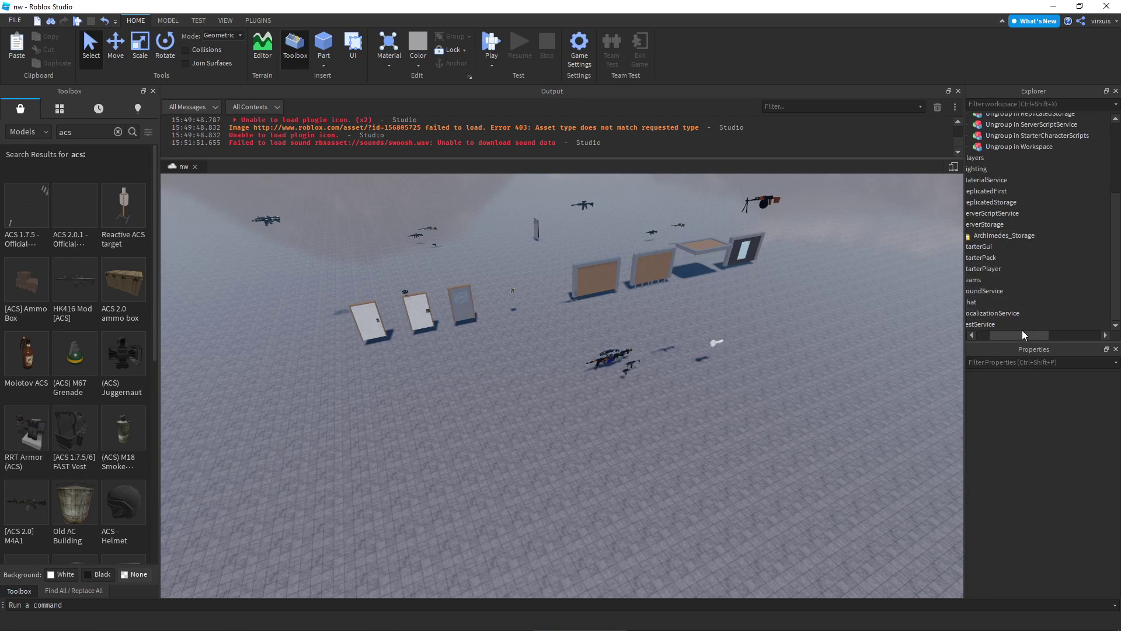
scroll(1013, 275, "down", 4)
left_click(1012, 292)
right_click(1011, 292)
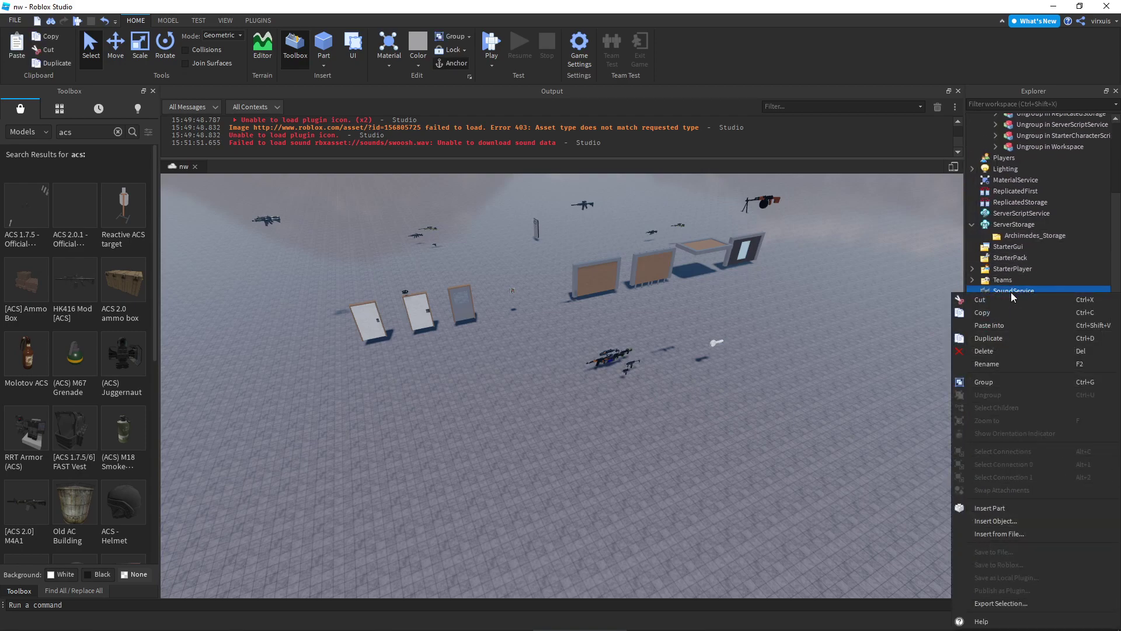
left_click(1004, 325)
Move the RbxCharacterSounds script from Ungroup in StarterPlayerScripts into StarterPlayerScripts under StarterPlayer.
scroll(1038, 296, "up", 4)
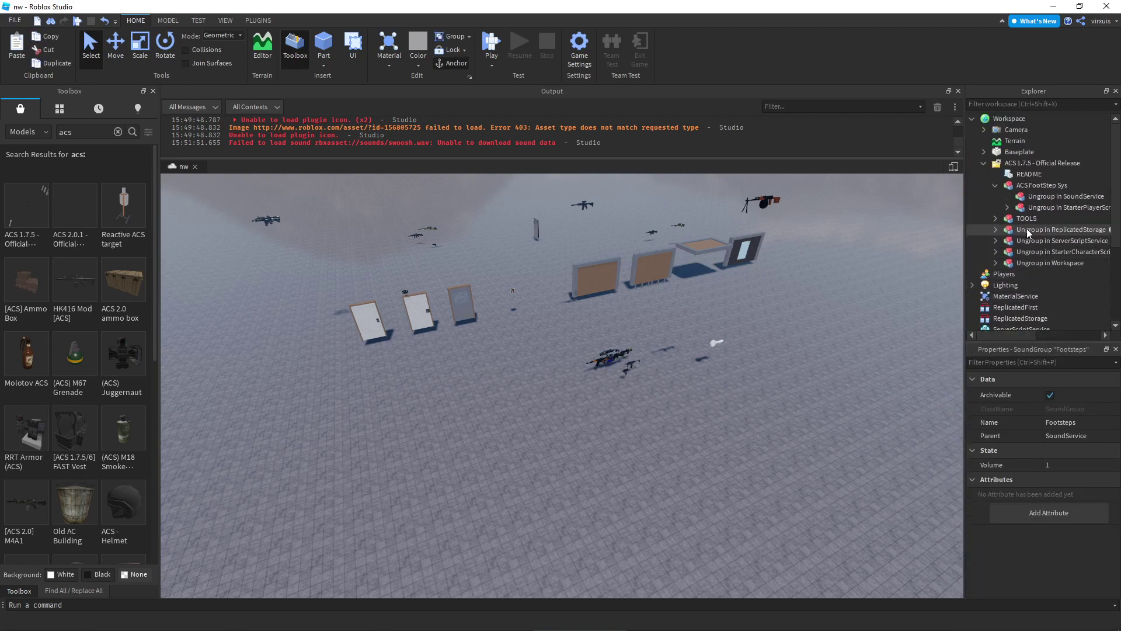
left_click_drag(1038, 337, 1054, 326)
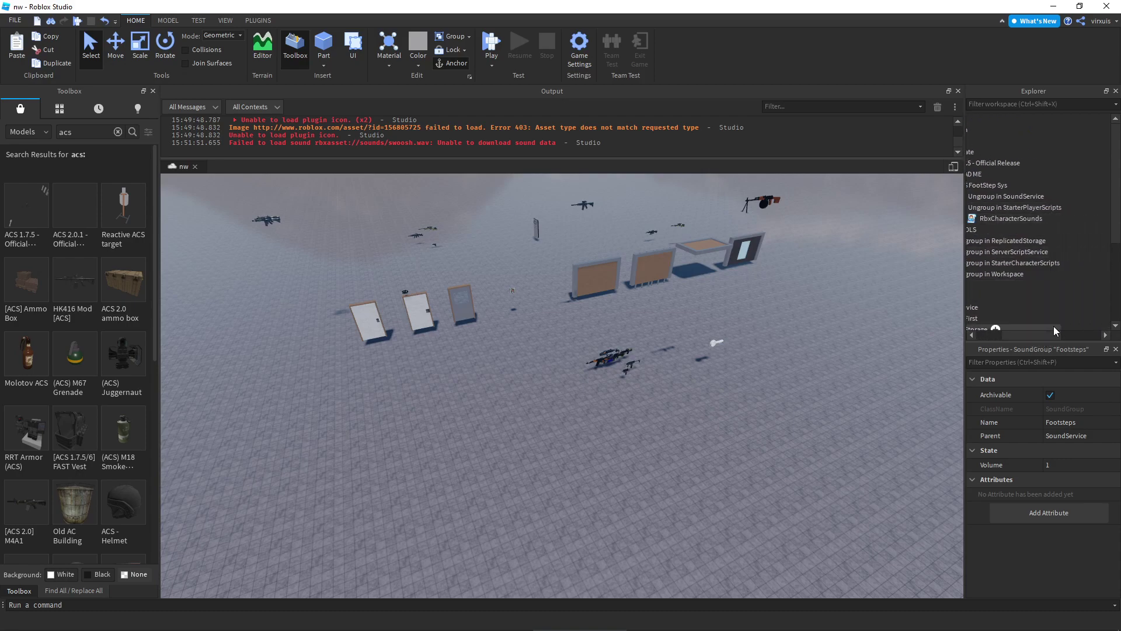
right_click(1014, 218)
left_click(982, 257)
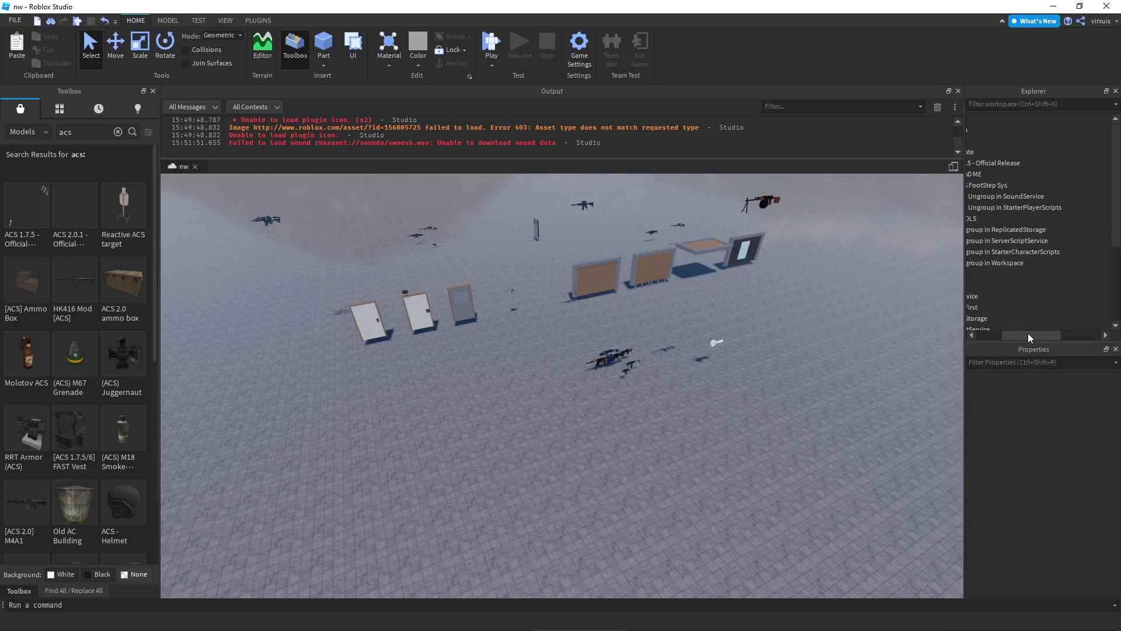
left_click_drag(1026, 342, 1003, 342)
scroll(1007, 239, "down", 4)
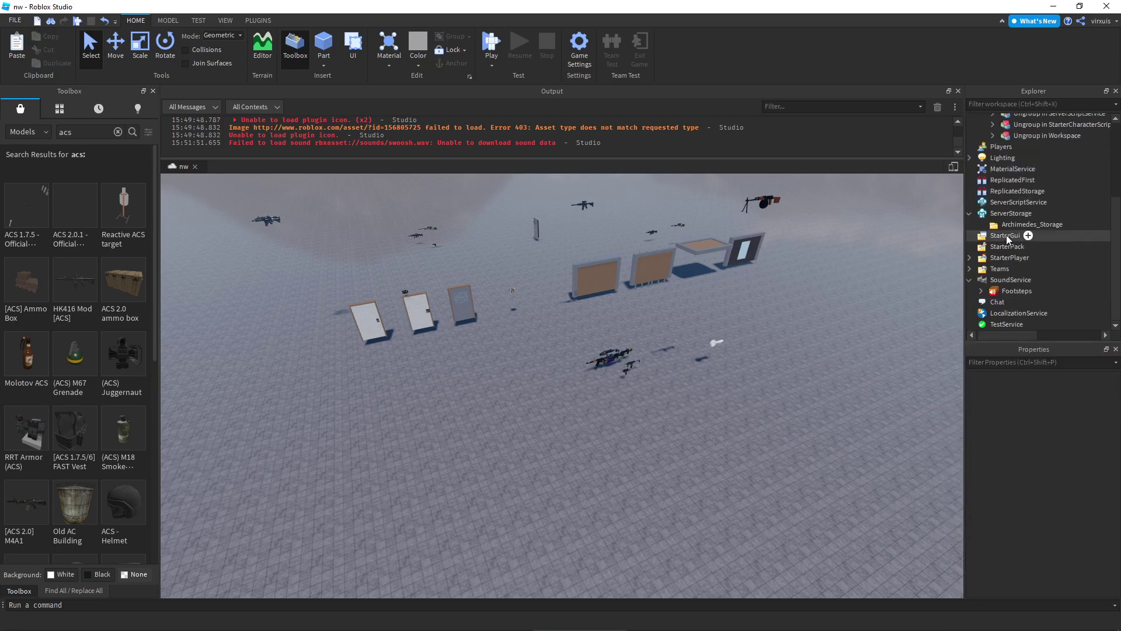
left_click(970, 258)
right_click(1015, 280)
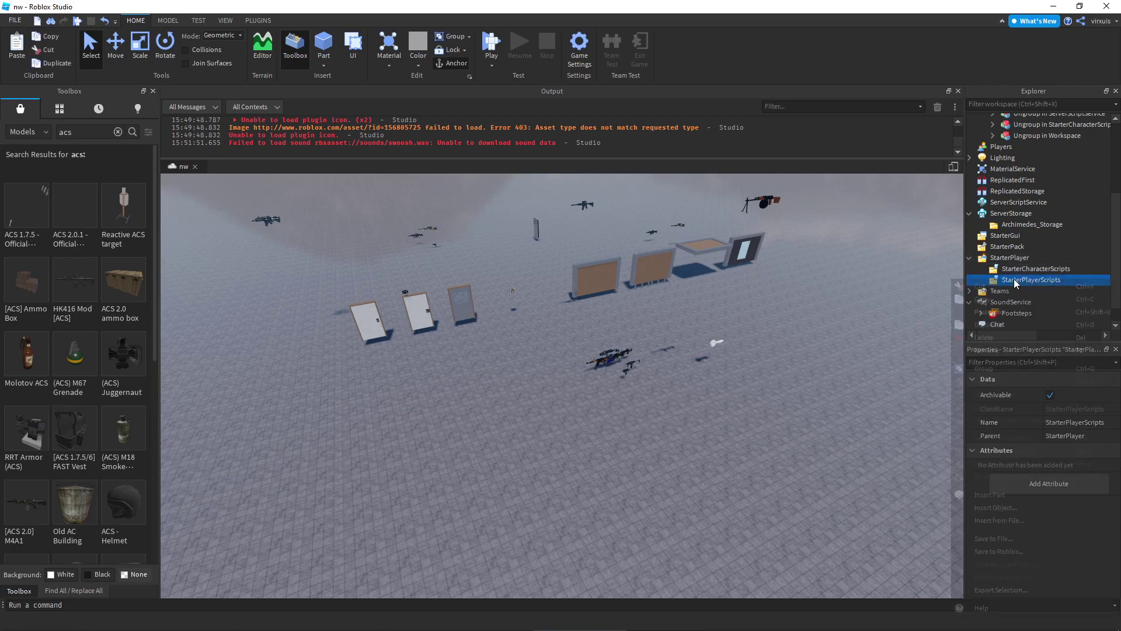
left_click(1005, 311)
Delete the emptied ACS FootStep Sys model from ACS 1.7.5 - Official Release.
scroll(1011, 283, "up", 4)
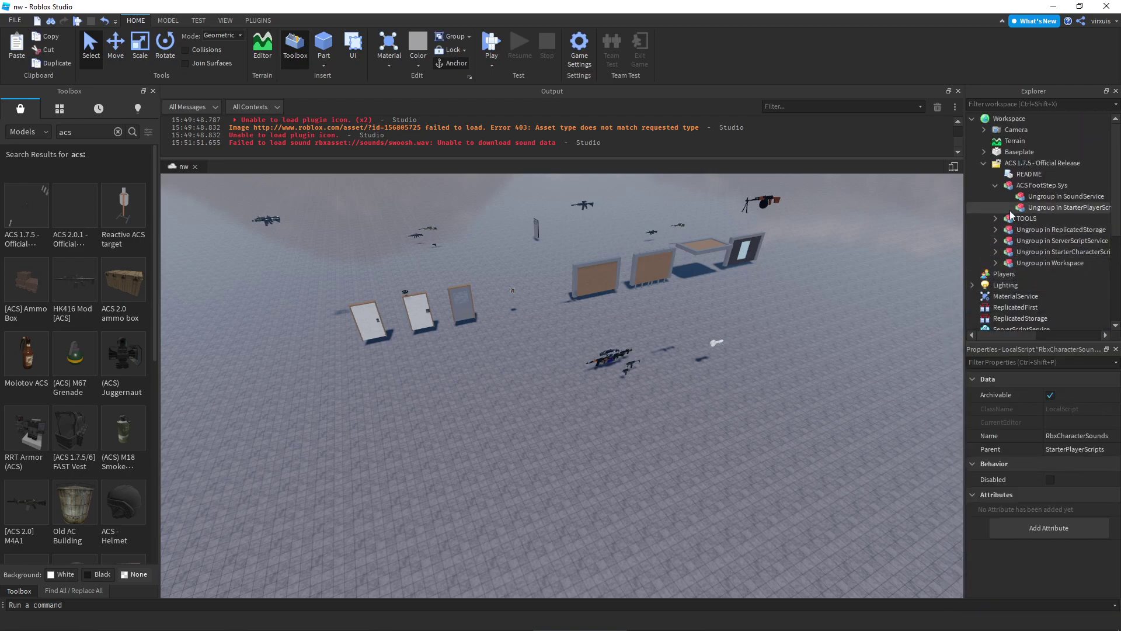
left_click(995, 185)
left_click(996, 186)
left_click(1026, 187)
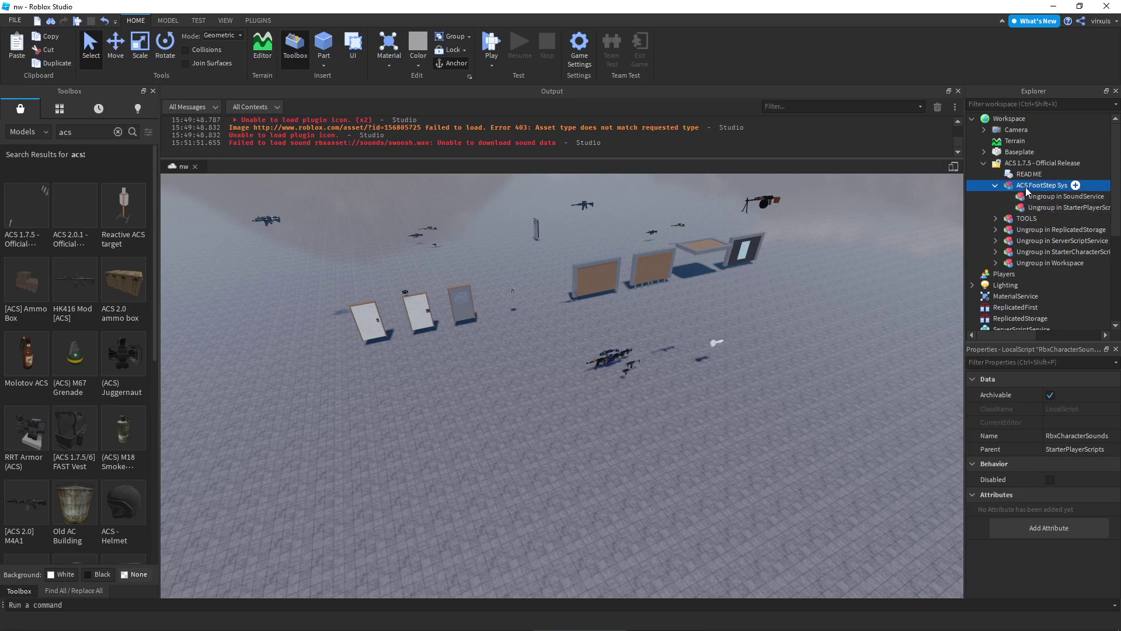
key("Delete")
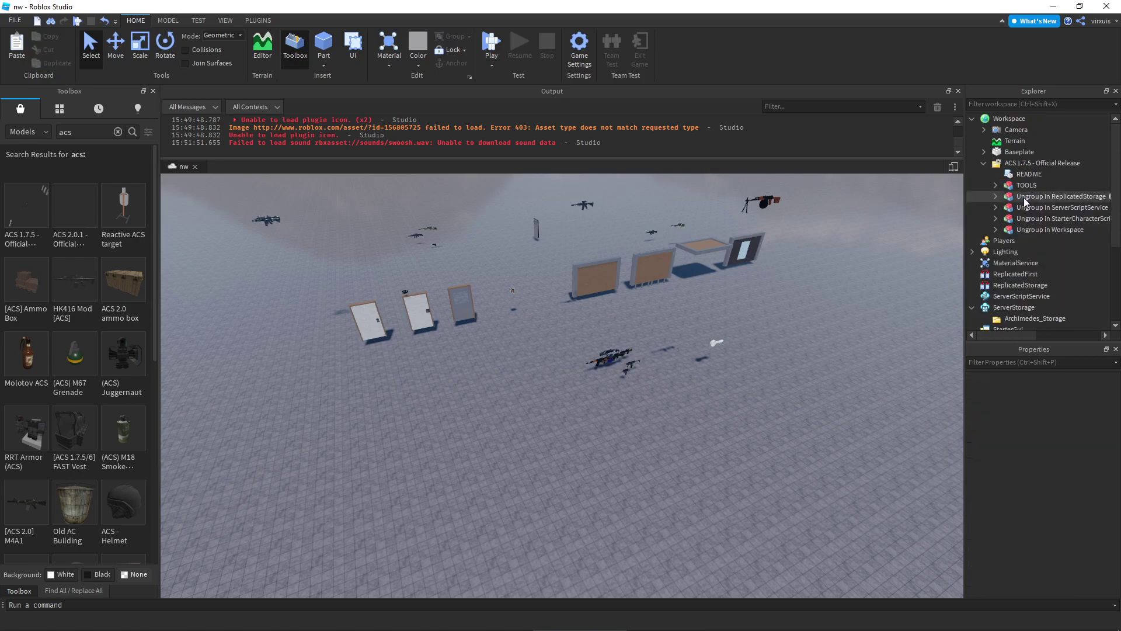
Move all the tools, starting with AK74M, from the TOOLS model into StarterPack.
left_click(995, 185)
left_click(1022, 200)
scroll(1025, 216, "down", 5)
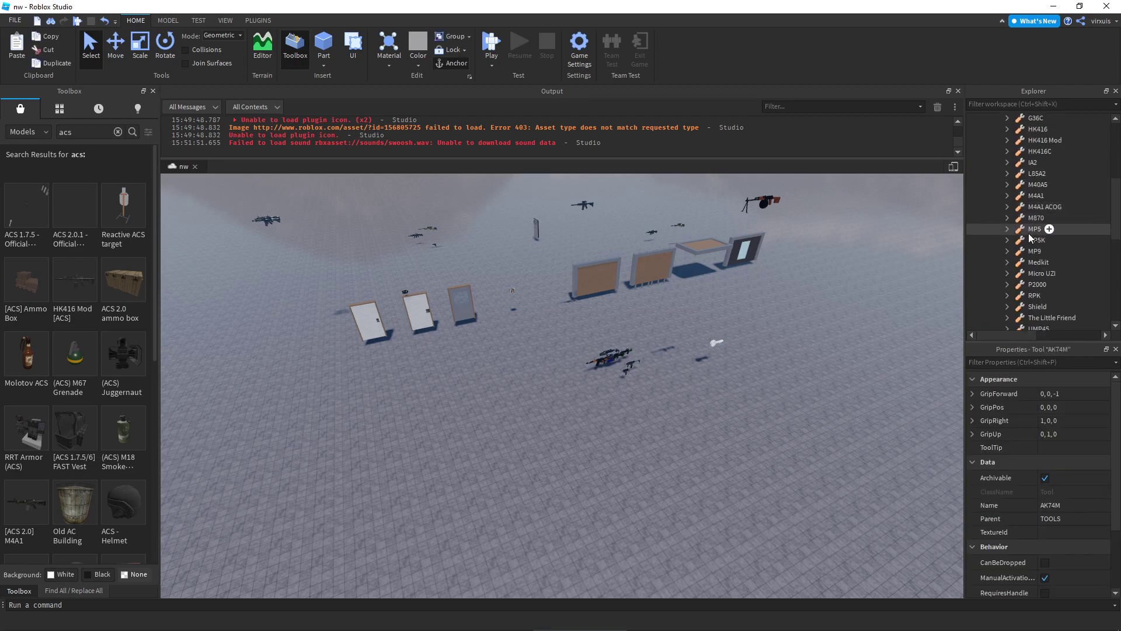
left_click(1034, 185, "shift")
right_click(1035, 185)
left_click(1022, 185)
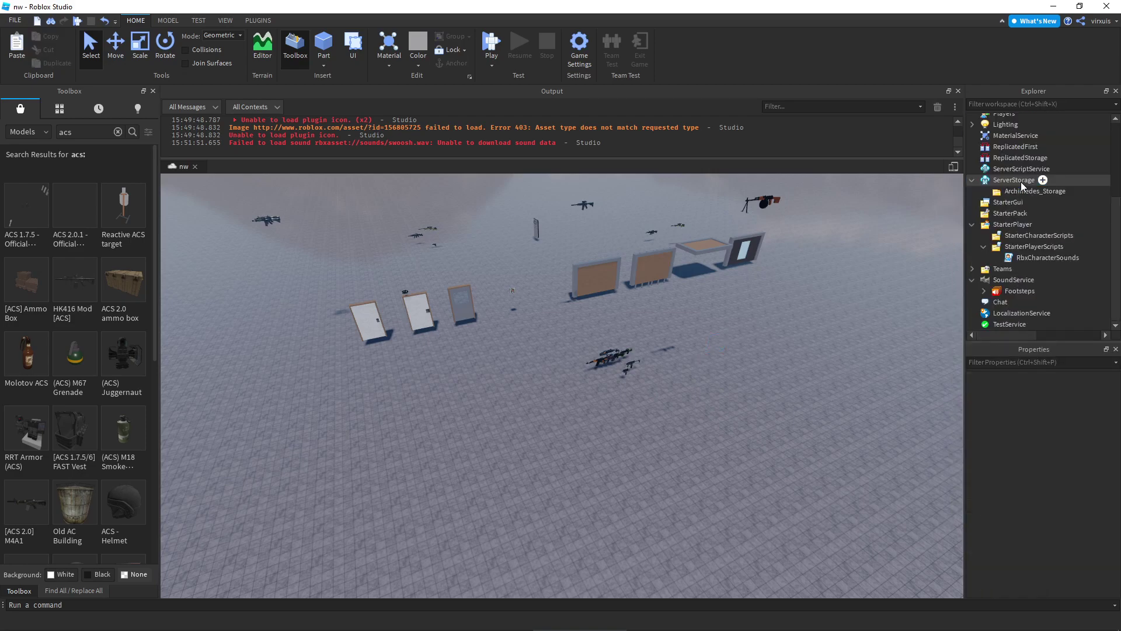
right_click(1005, 220)
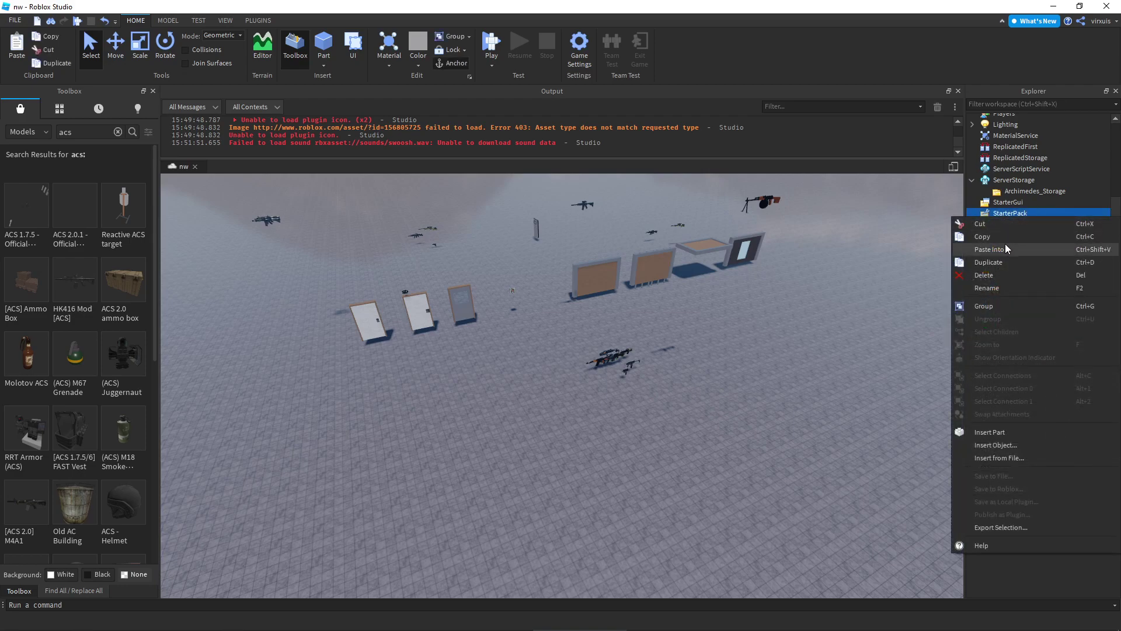
left_click(1007, 244)
Delete the emptied TOOLS model from ACS 1.7.5 - Official Release.
scroll(989, 229, "up", 3)
scroll(989, 229, "up", 4)
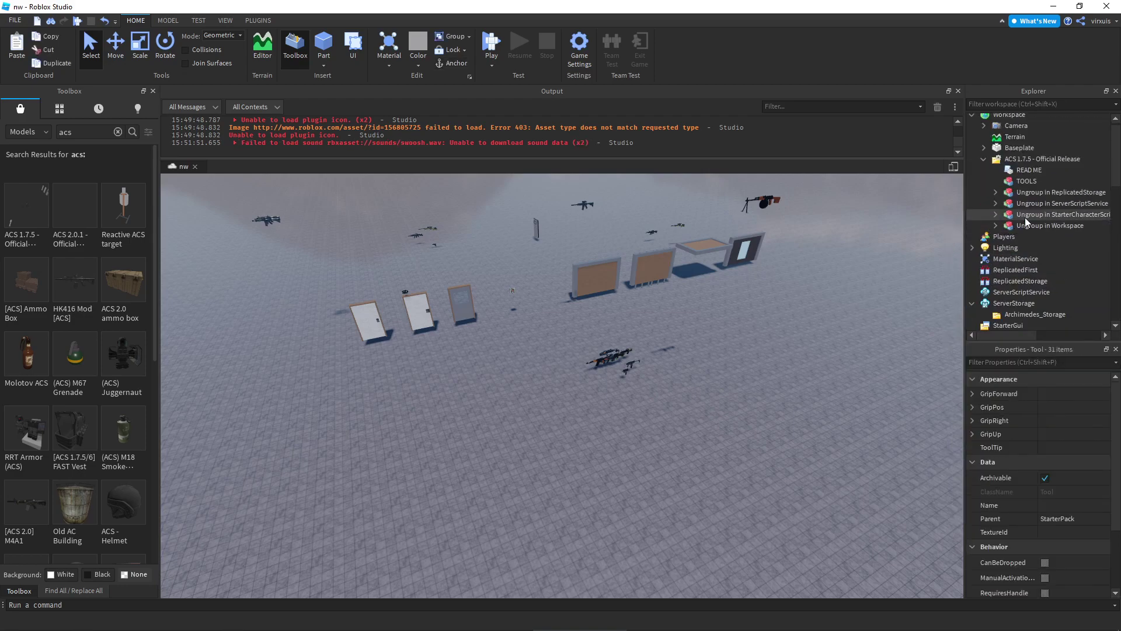
left_click(1012, 182)
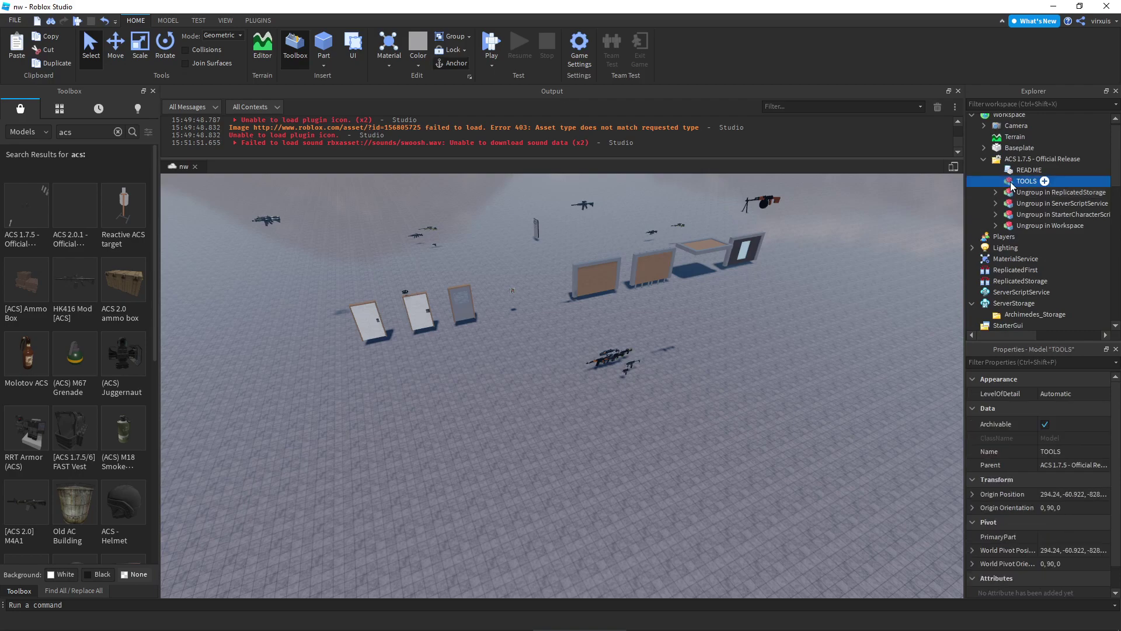
key("Delete")
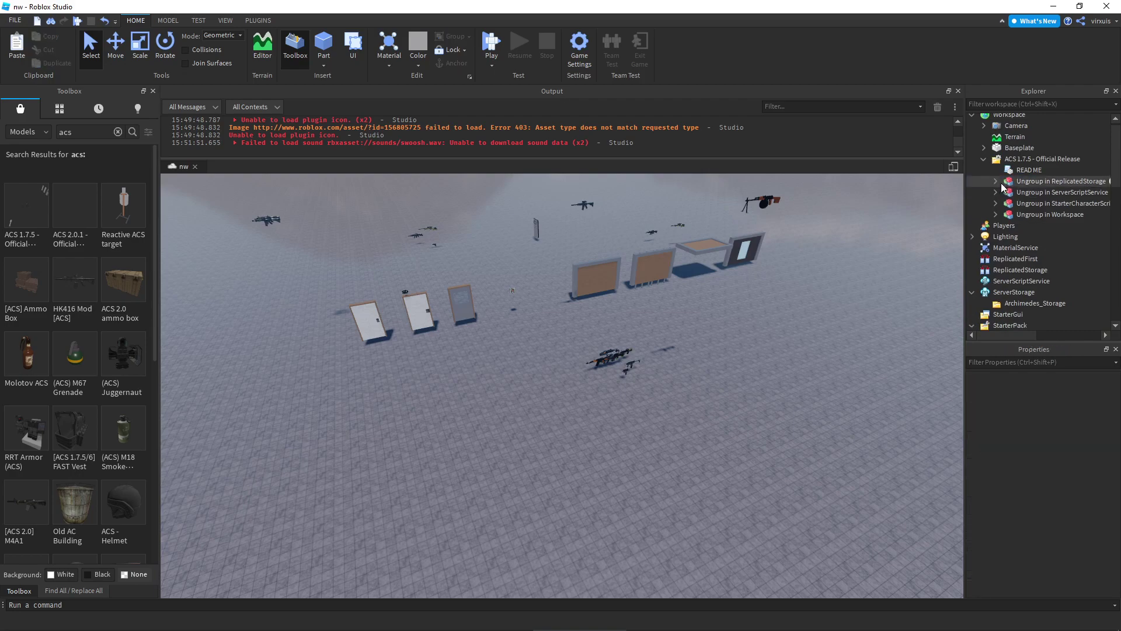
Move the ACS_Engine folder from the Ungroup in ReplicatedStorage model into ReplicatedStorage.
left_click(996, 181)
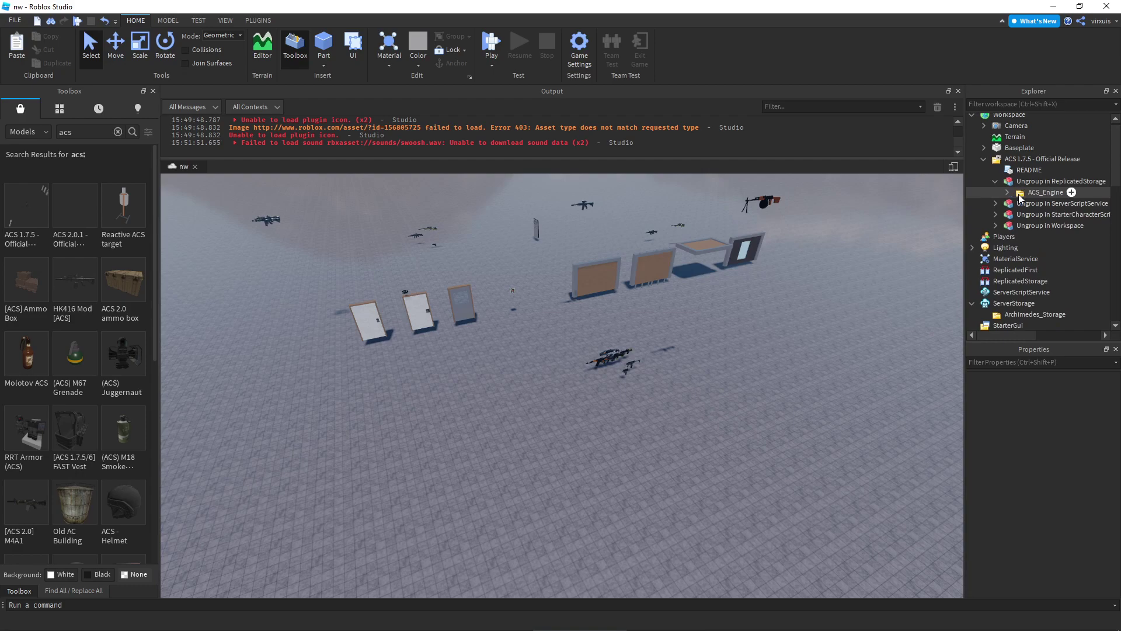
right_click(1029, 193)
left_click(1016, 200)
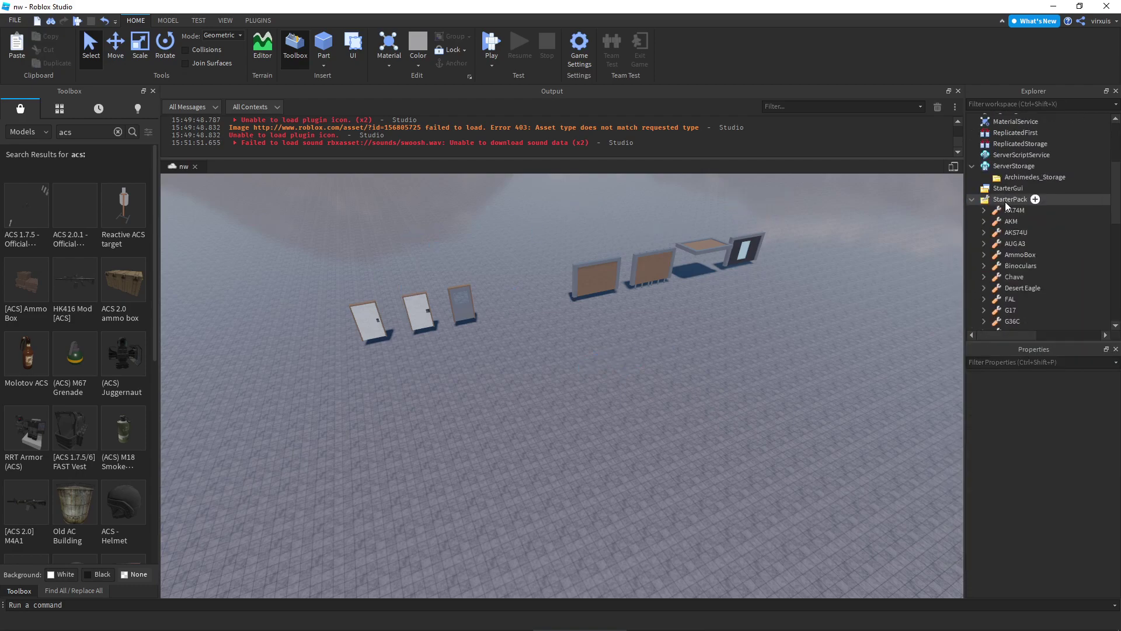
left_click(1013, 176)
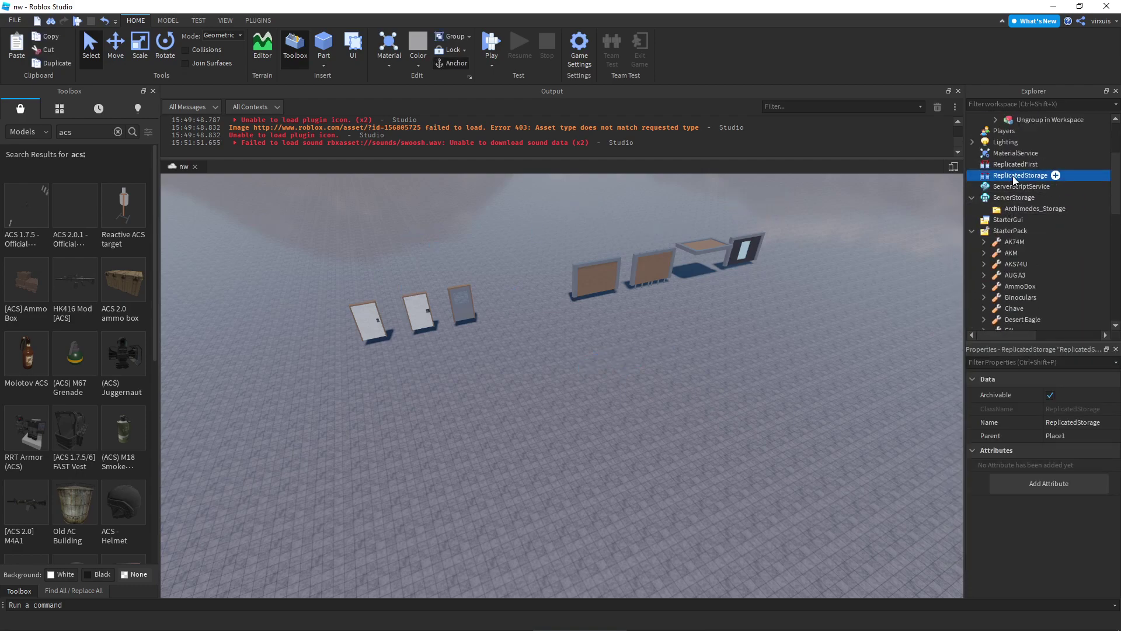
right_click(1013, 177)
left_click(1015, 206)
Move the ACS_Server script from the Ungroup in ServerScriptService model into ServerScriptService.
scroll(1031, 211, "up", 3)
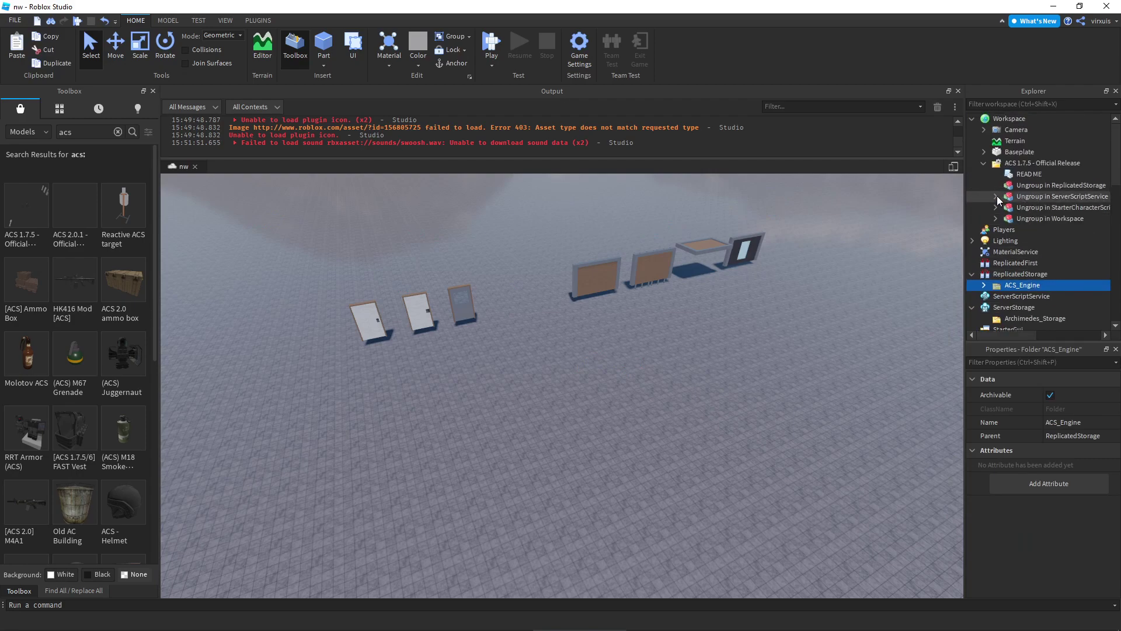
right_click(1031, 206)
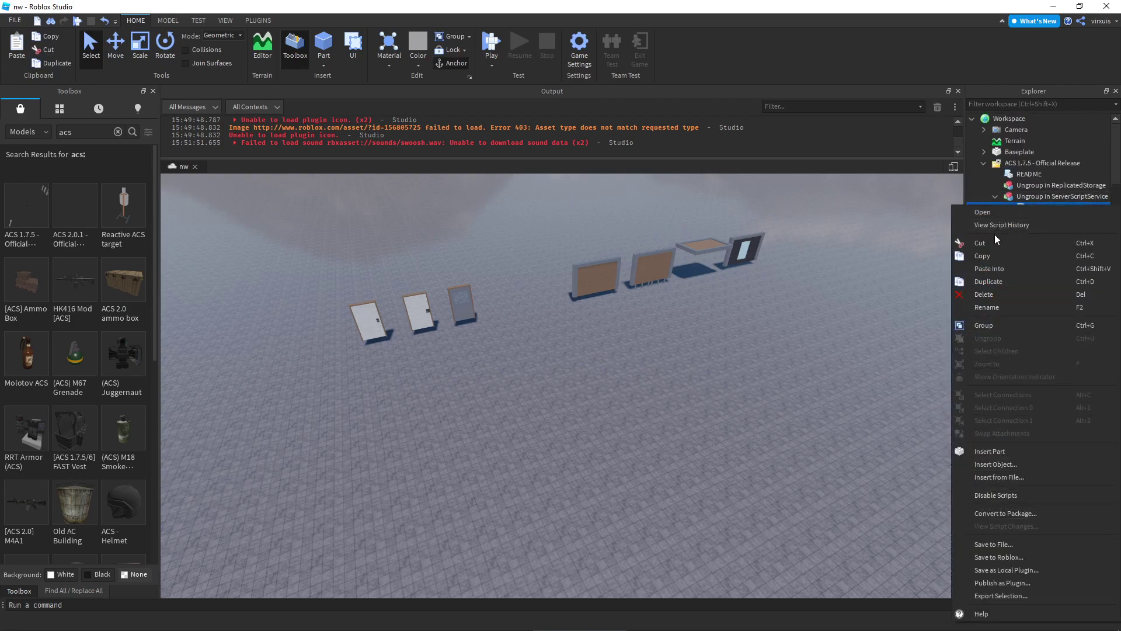
left_click(995, 243)
scroll(996, 225, "down", 4)
left_click(1008, 170)
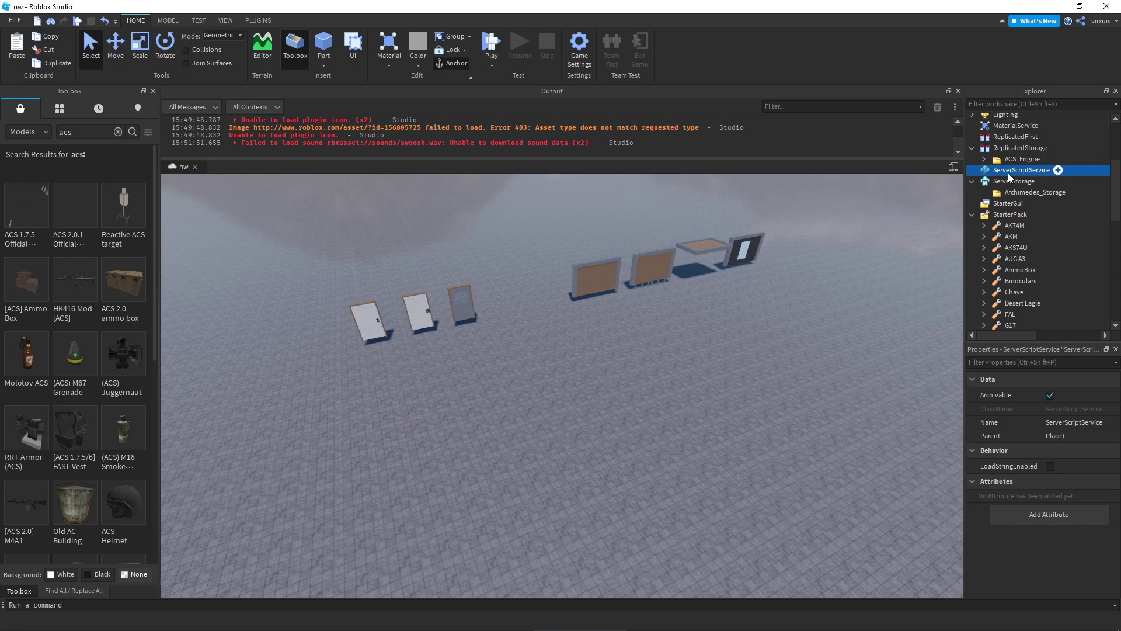
right_click(1008, 173)
left_click(1008, 204)
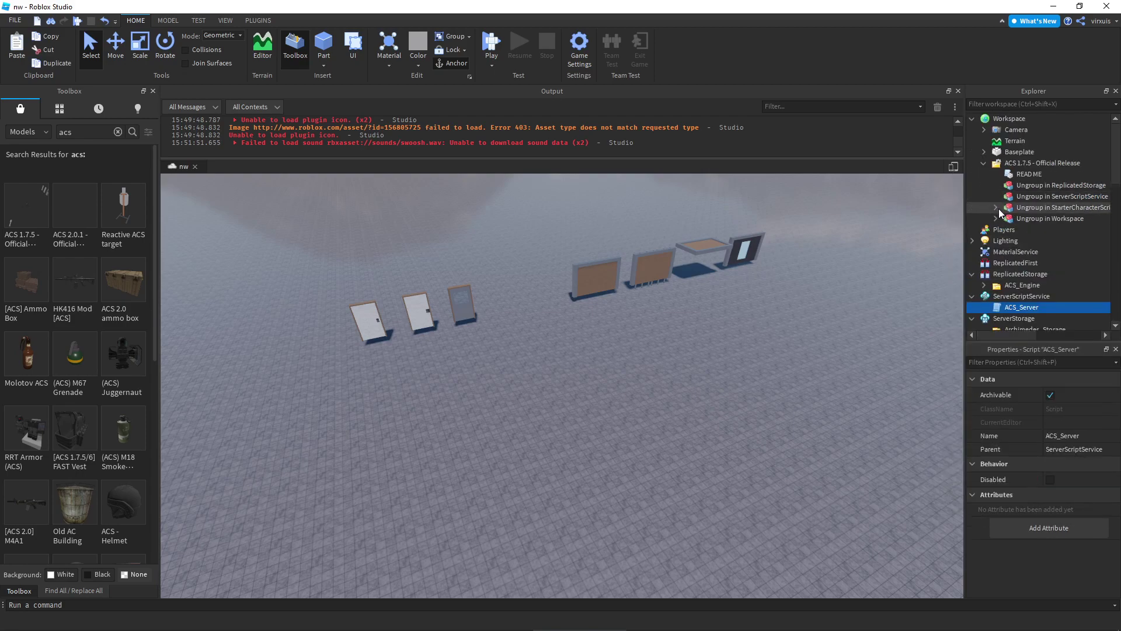
Move the Saude folder from the Ungroup in StarterCharacterScripts model into StarterCharacterScripts under StarterPlayer.
left_click(997, 207)
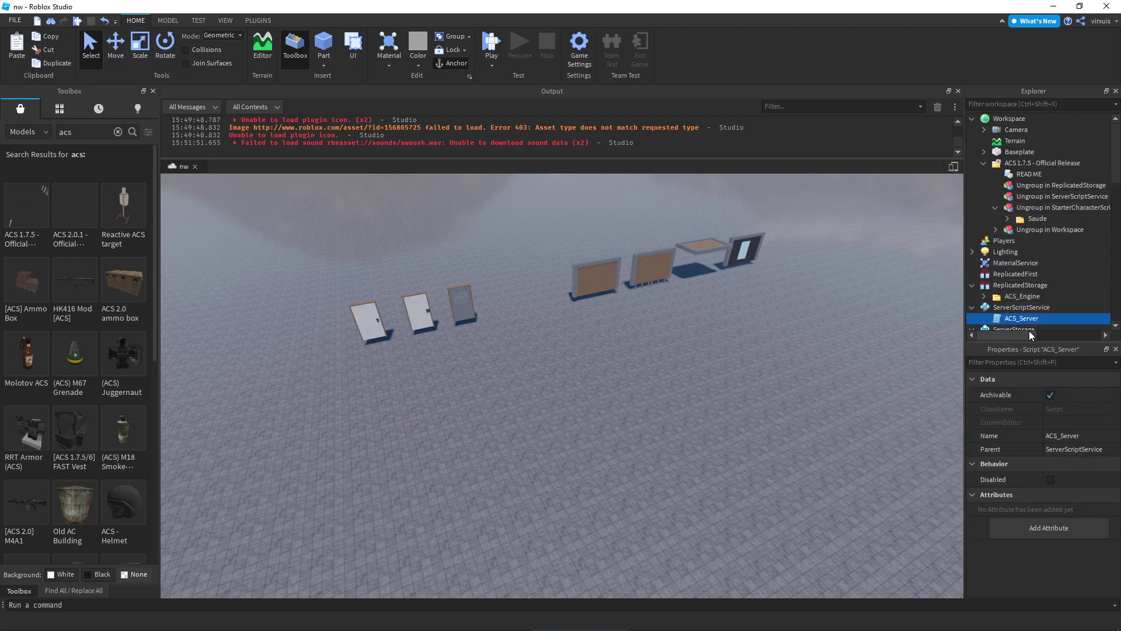
left_click_drag(1029, 331, 1046, 328)
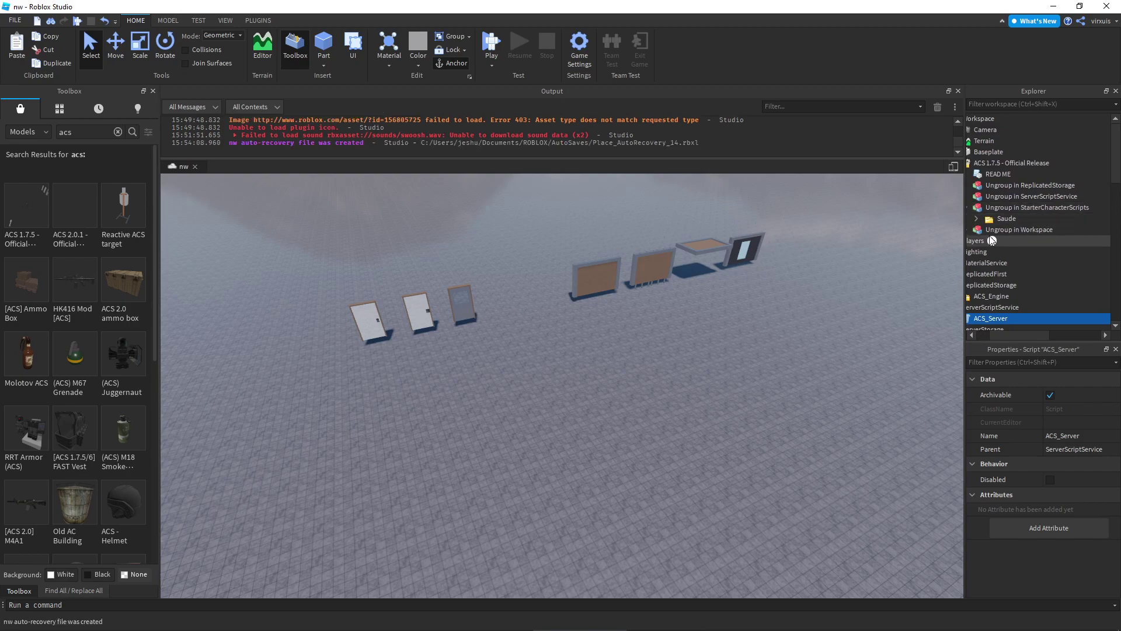
left_click(994, 221)
key("ctrl+x")
scroll(993, 246, "down", 9)
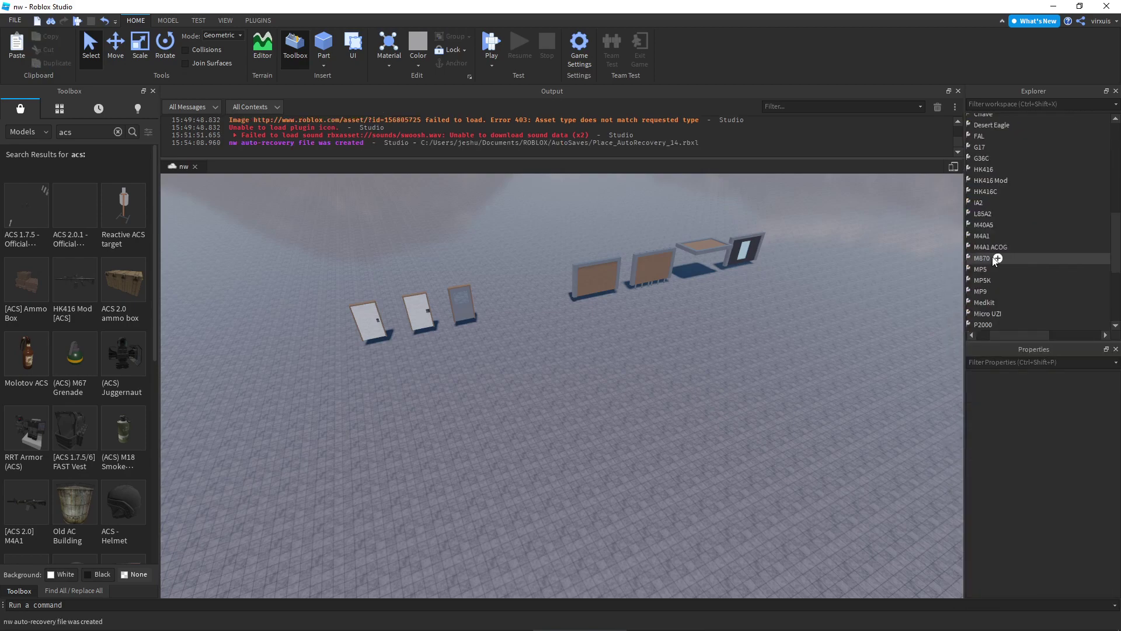
scroll(994, 261, "down", 1)
left_click_drag(1015, 335, 1000, 333)
scroll(998, 271, "down", 4)
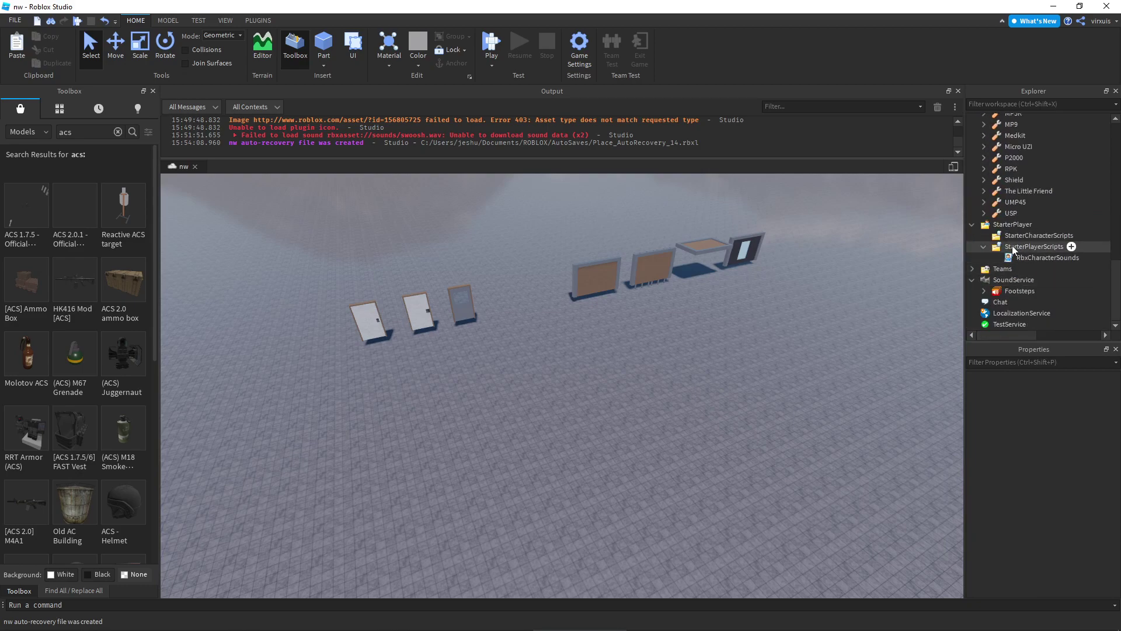
right_click(1016, 238)
left_click(1022, 273)
Move the ACS_WorkSpace folder from the Ungroup in Workspace model directly into Workspace, and delete the leftover ACS 1.7.5 - Official Release model.
scroll(1028, 260, "up", 6)
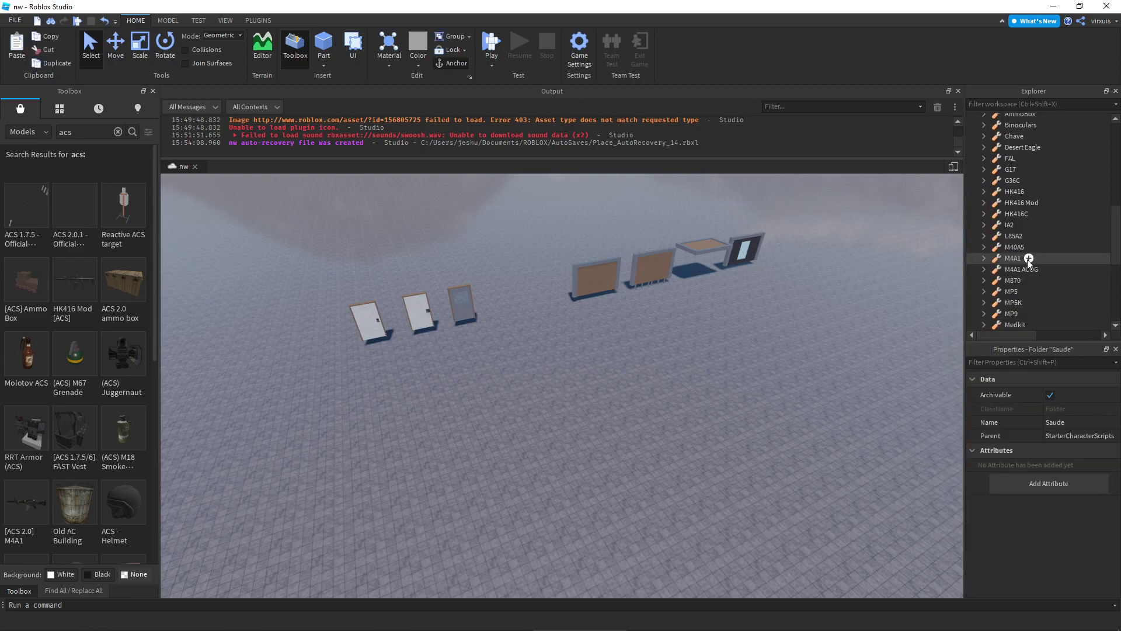
scroll(1028, 259, "up", 8)
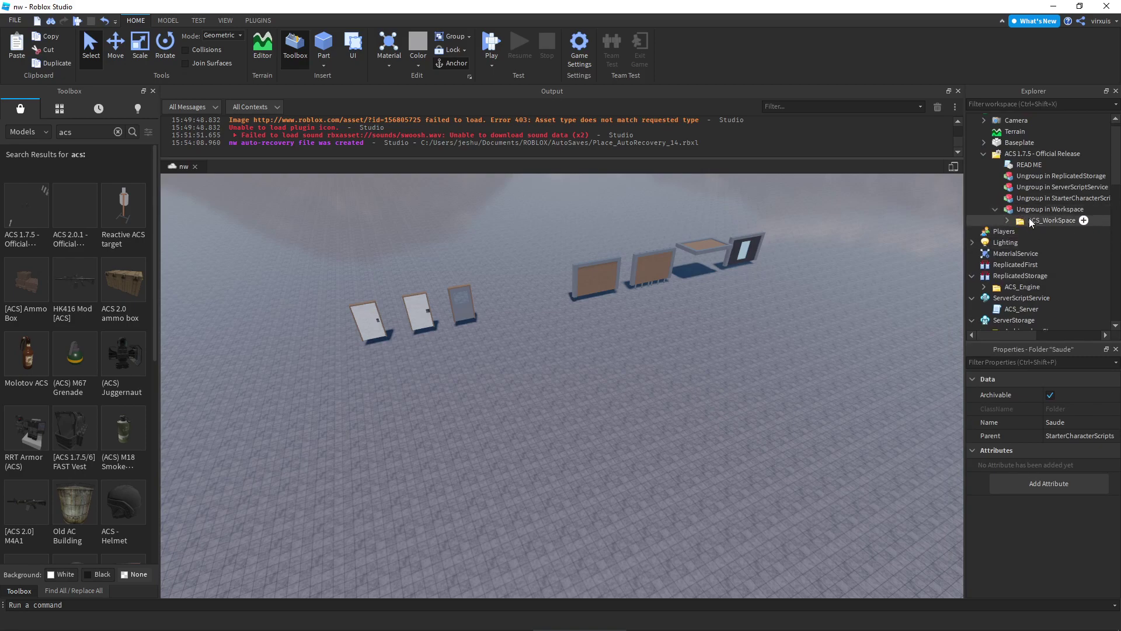
left_click(1029, 219)
right_click(1042, 221)
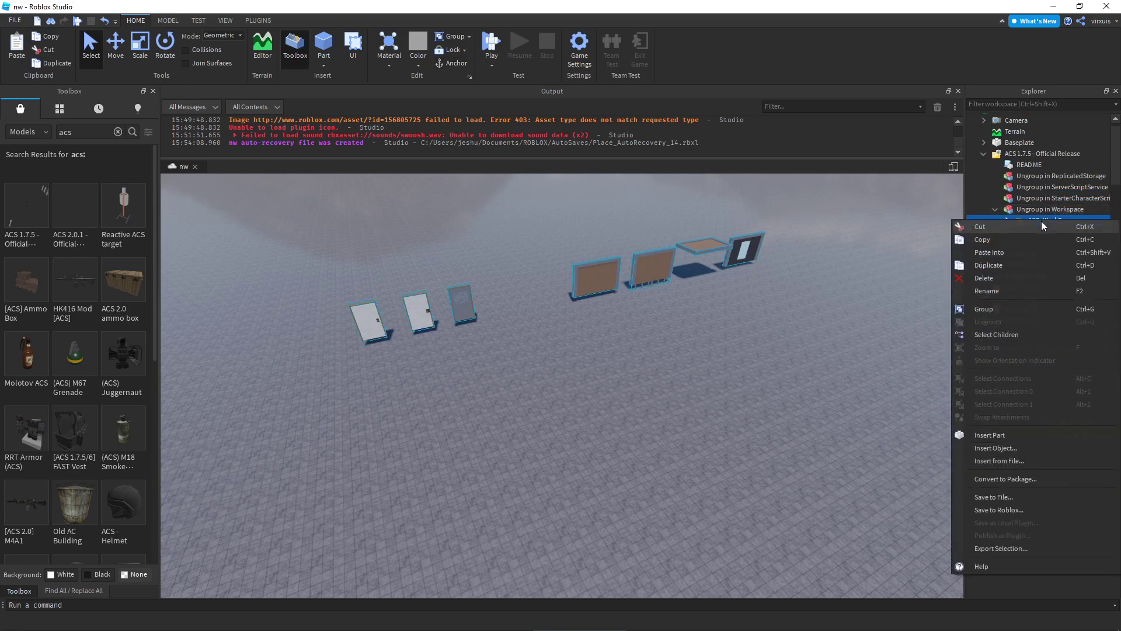
left_click(999, 229)
scroll(1019, 215, "up", 1)
left_click(1010, 119)
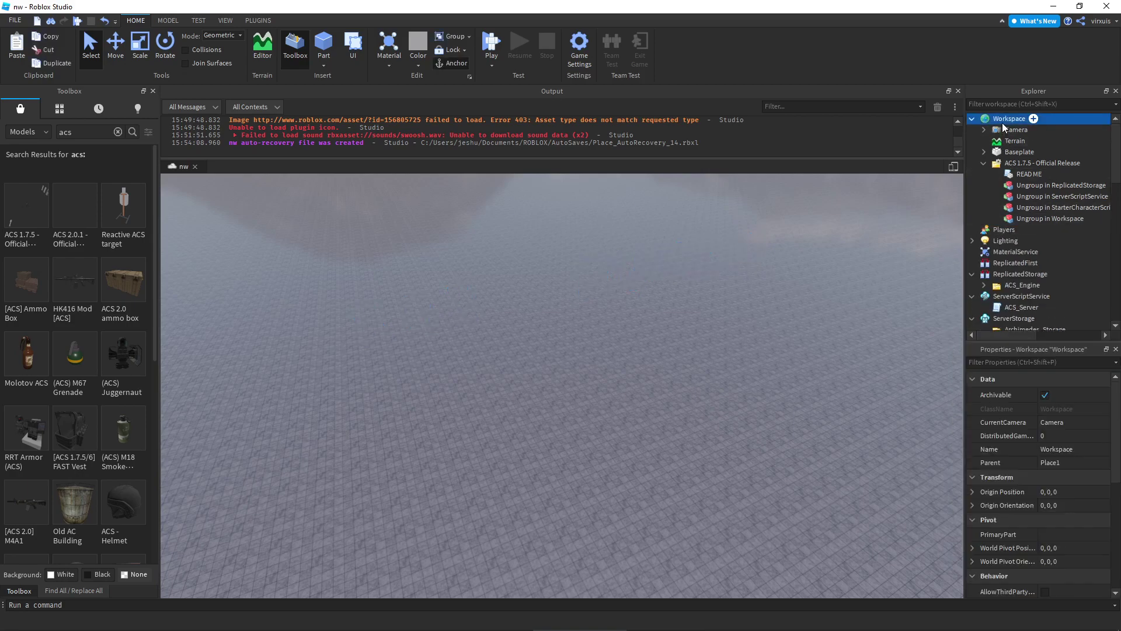
right_click(1014, 121)
left_click(1006, 157)
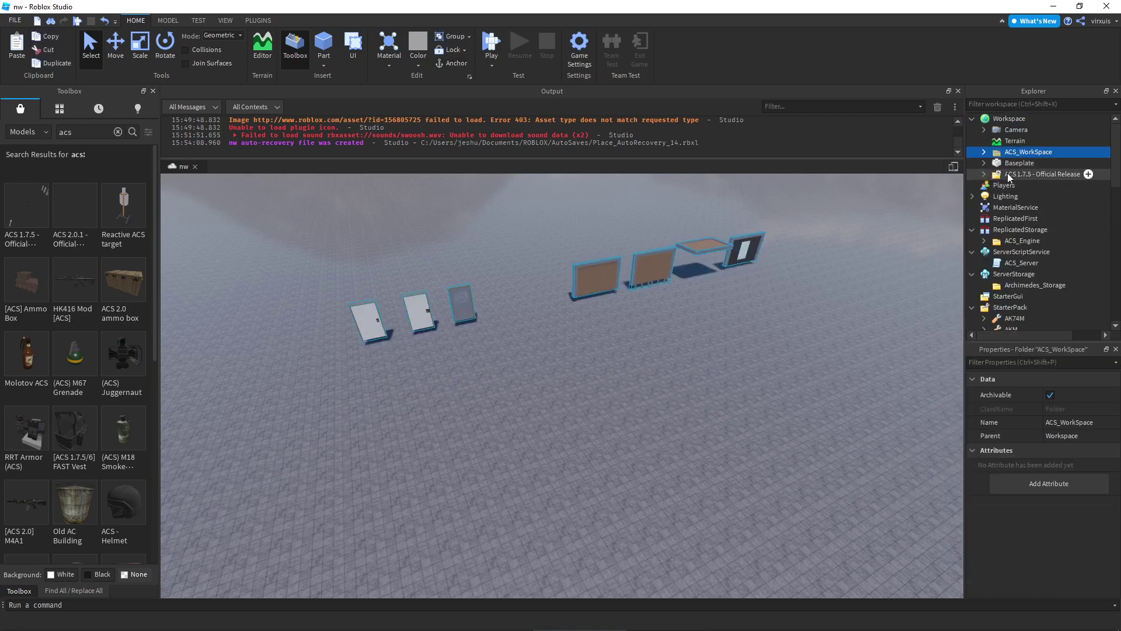
left_click(1008, 173)
key("Delete")
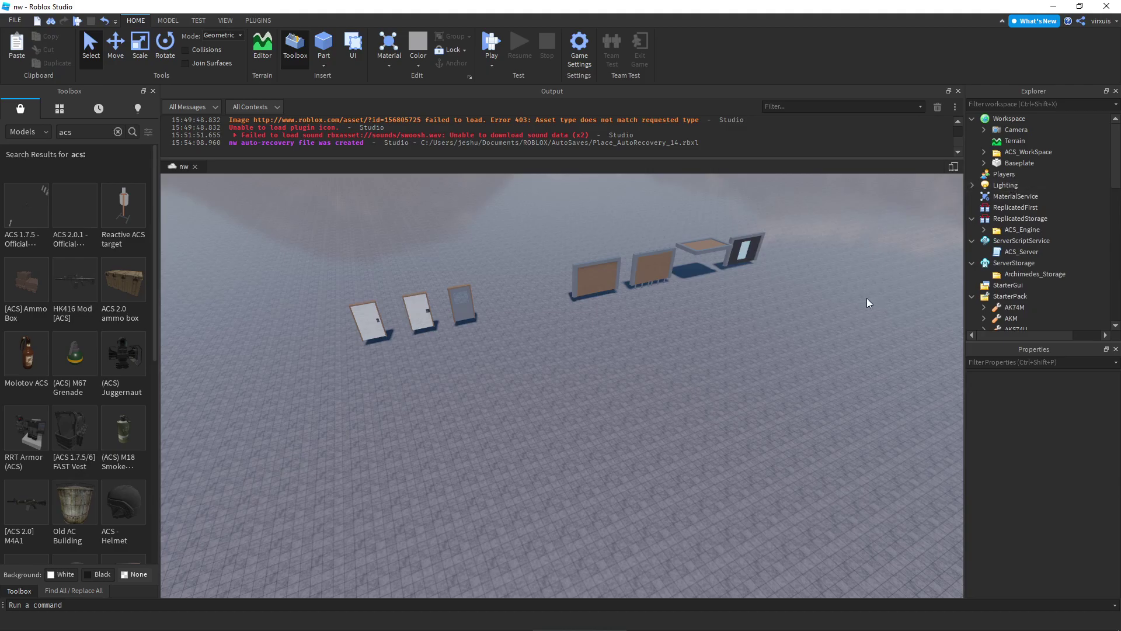
Select all the breach wall and door models standing on the baseplate in the viewport.
key("w")
right_click_drag(867, 297, 864, 299)
key("w")
key("a")
key("s")
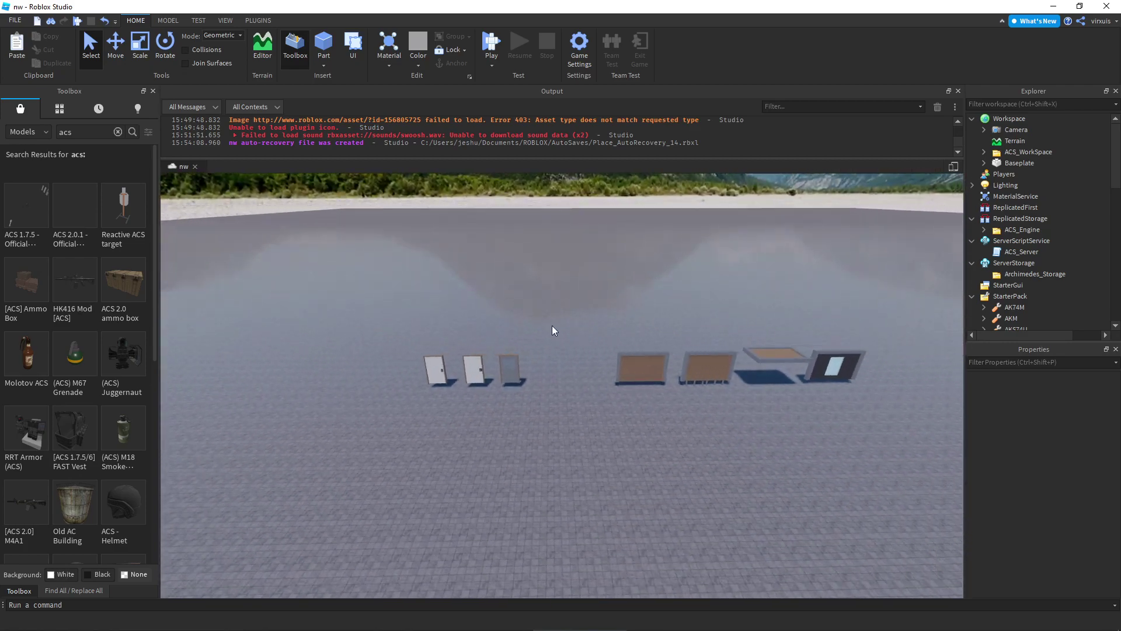
key("d")
left_click_drag(327, 329, 703, 438)
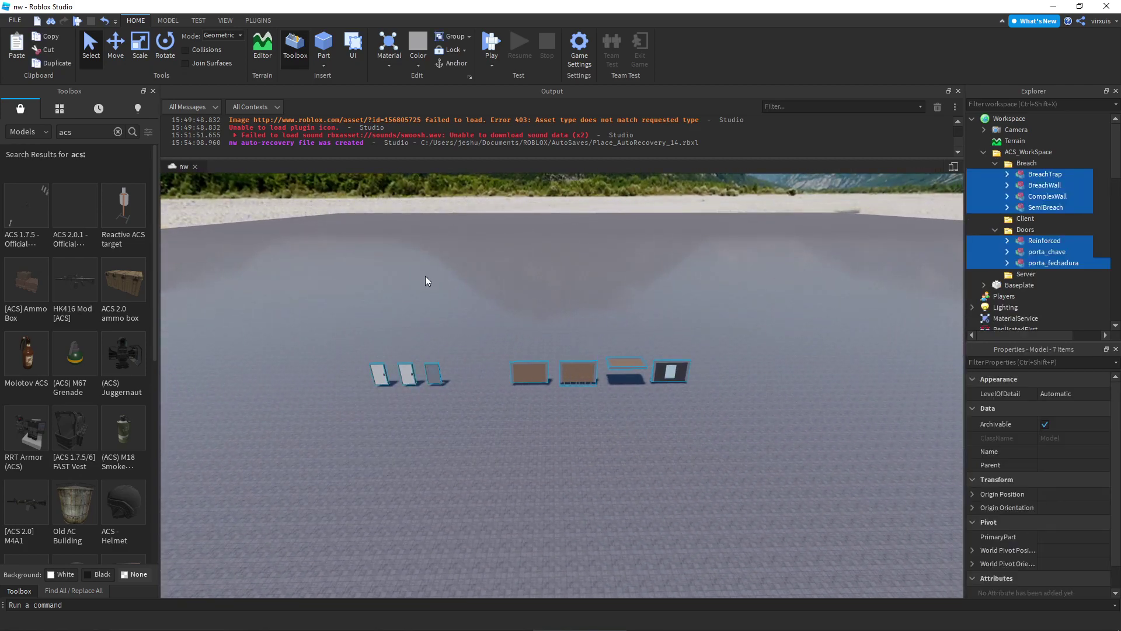
Try to lower the selected breach and door models beneath the baseplate, and undo the move.
left_click(112, 55)
left_click_drag(529, 293, 532, 369)
left_click(635, 313)
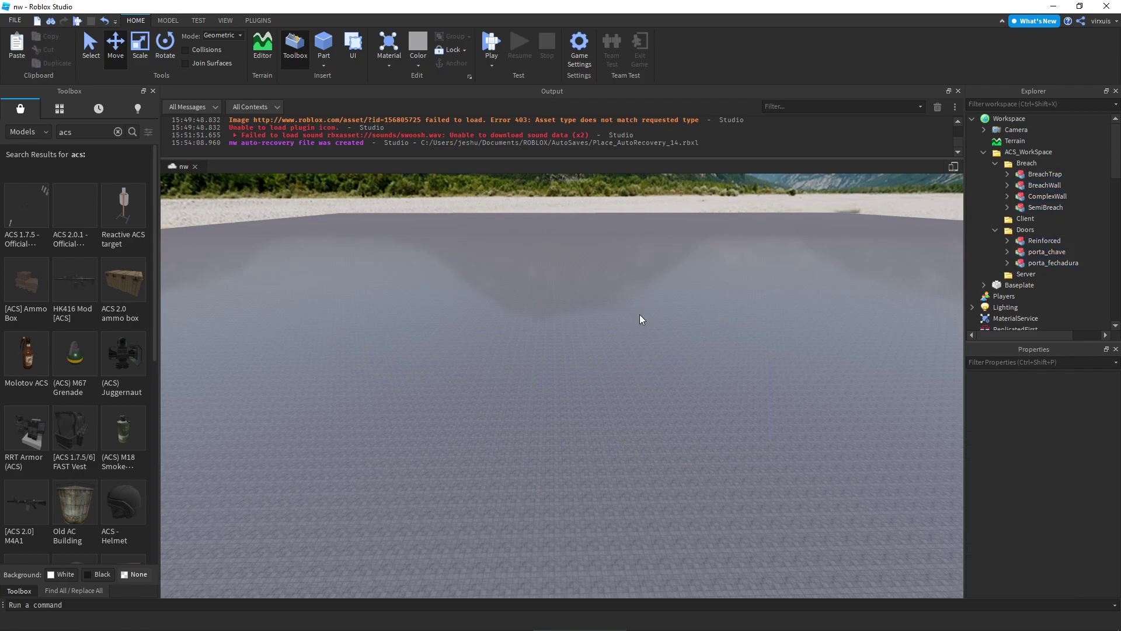
key("ctrl+z")
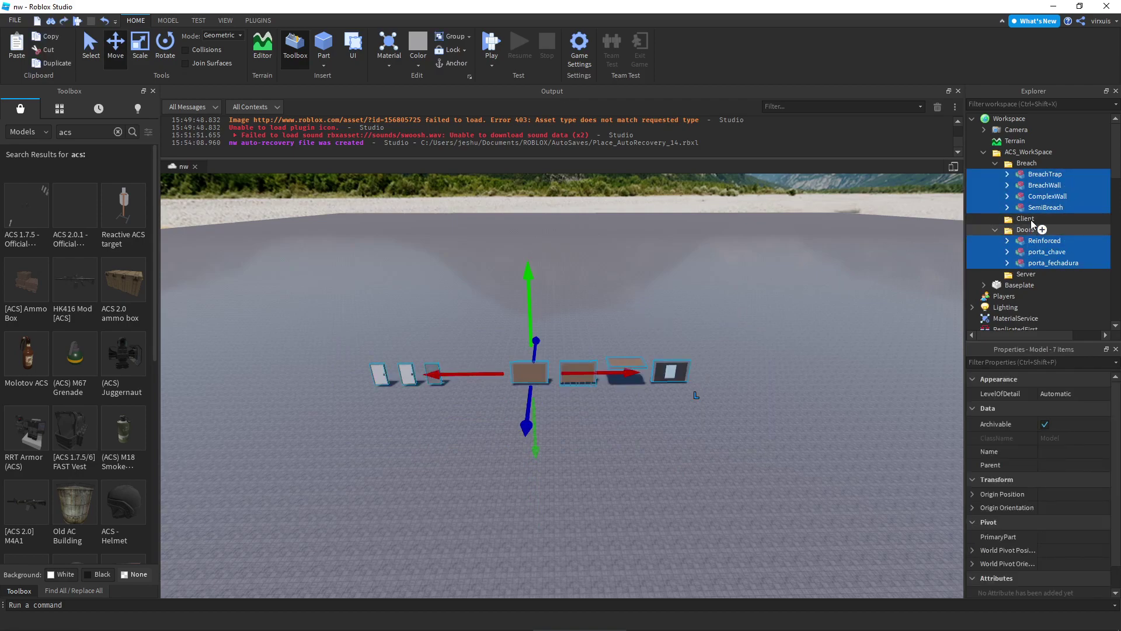
Delete the selected models from the Breach and Doors folders and collapse the ACS_WorkSpace folder.
right_click(1046, 197)
left_click(1019, 255)
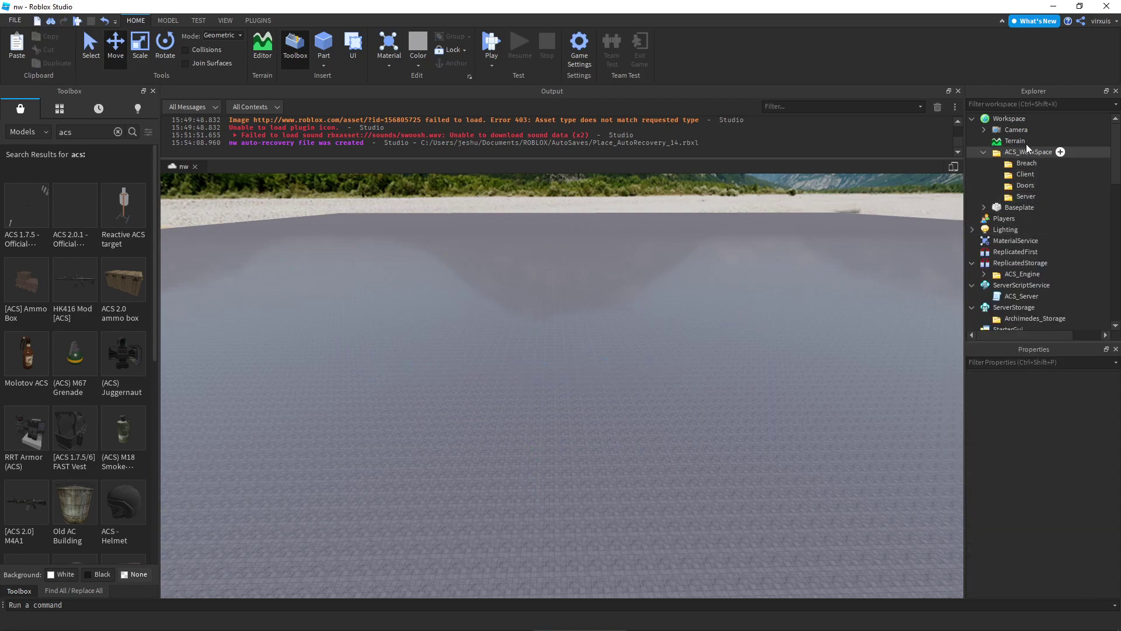
left_click(1000, 153)
left_click(986, 153)
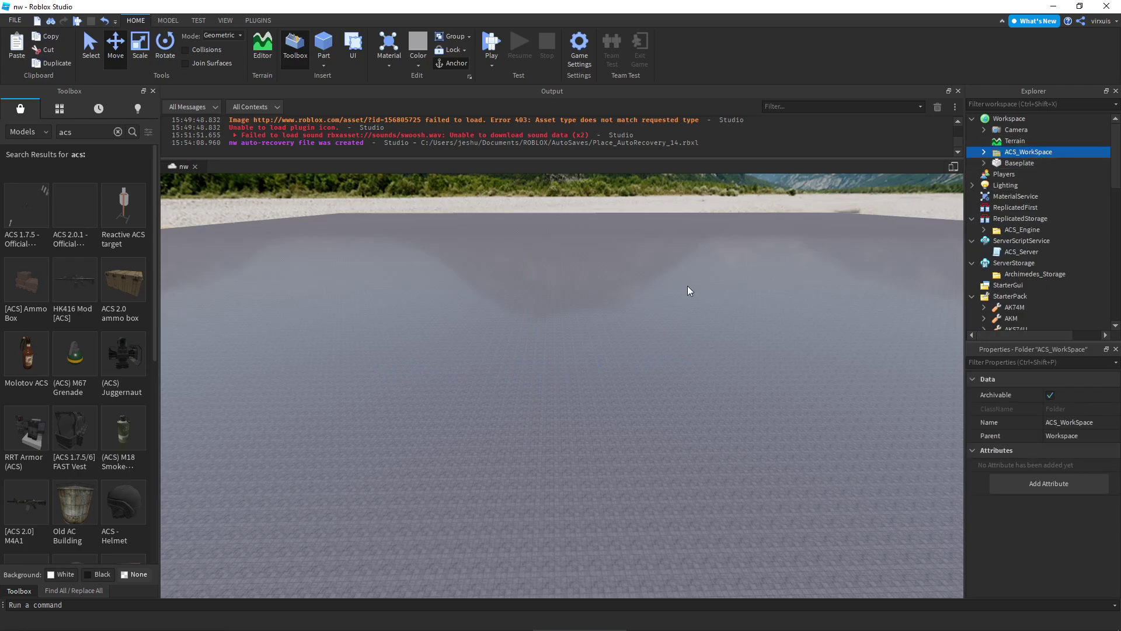
Clear the selection and start a play test of the place.
left_click(674, 281)
right_click_drag(674, 281, 671, 281)
scroll(1001, 209, "down", 4)
scroll(1004, 209, "down", 3)
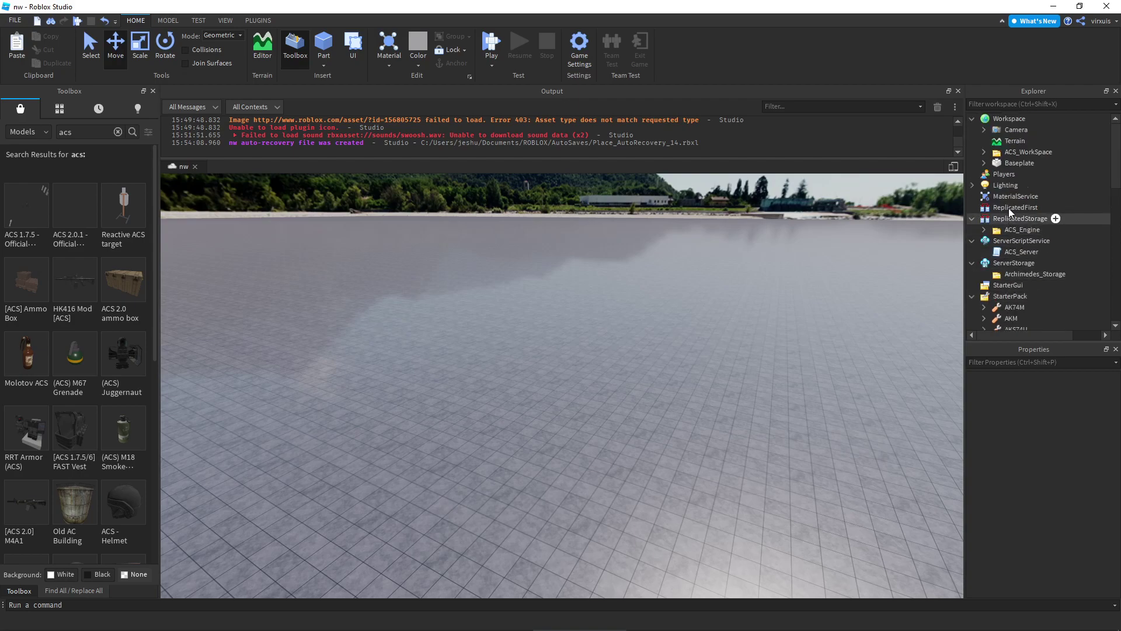
left_click(503, 91)
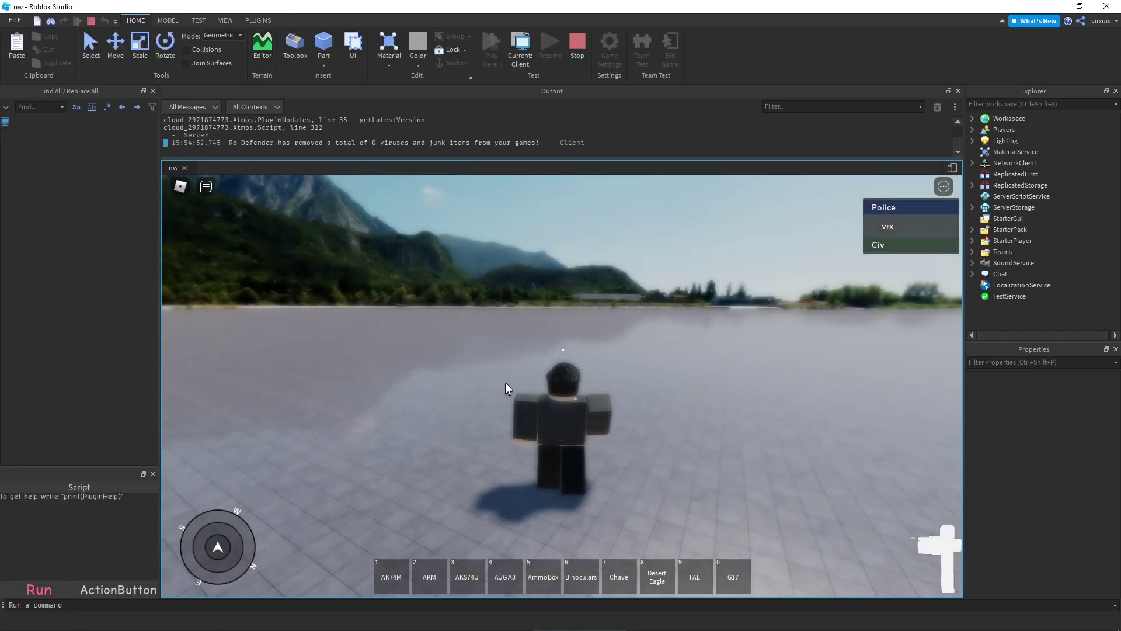
Test the hotbar tools AK74M, AKM, AmmoBox, Binoculars, AKS74U, Desert Eagle and FAL in turn, aiming down the sights of the AKM and FAL.
key("1")
key("2")
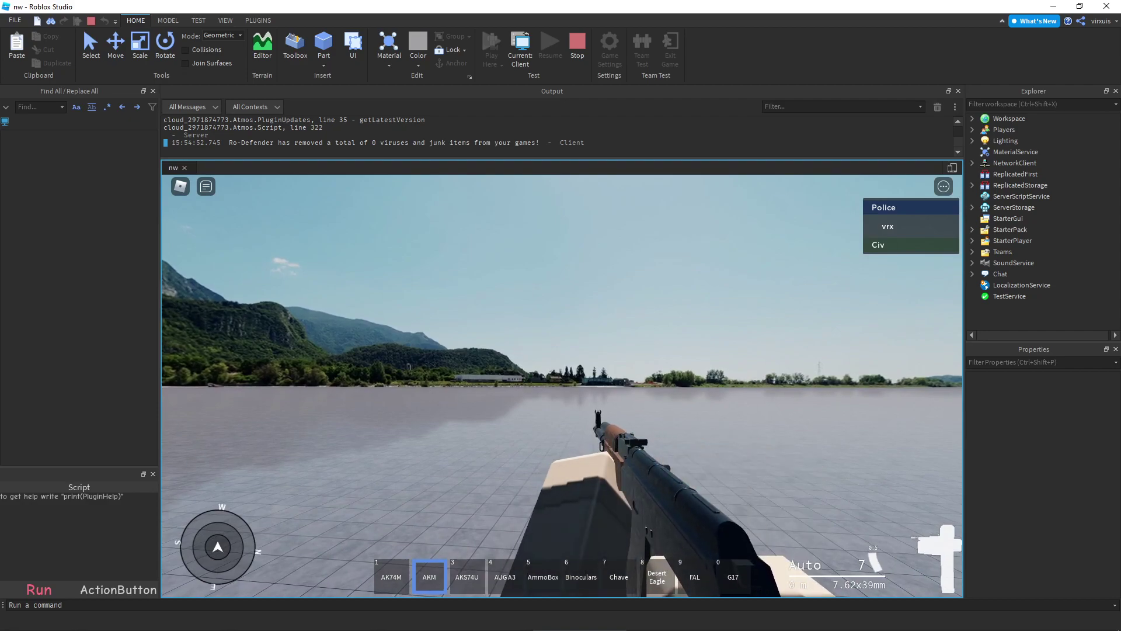
right_click(561, 385)
key("2")
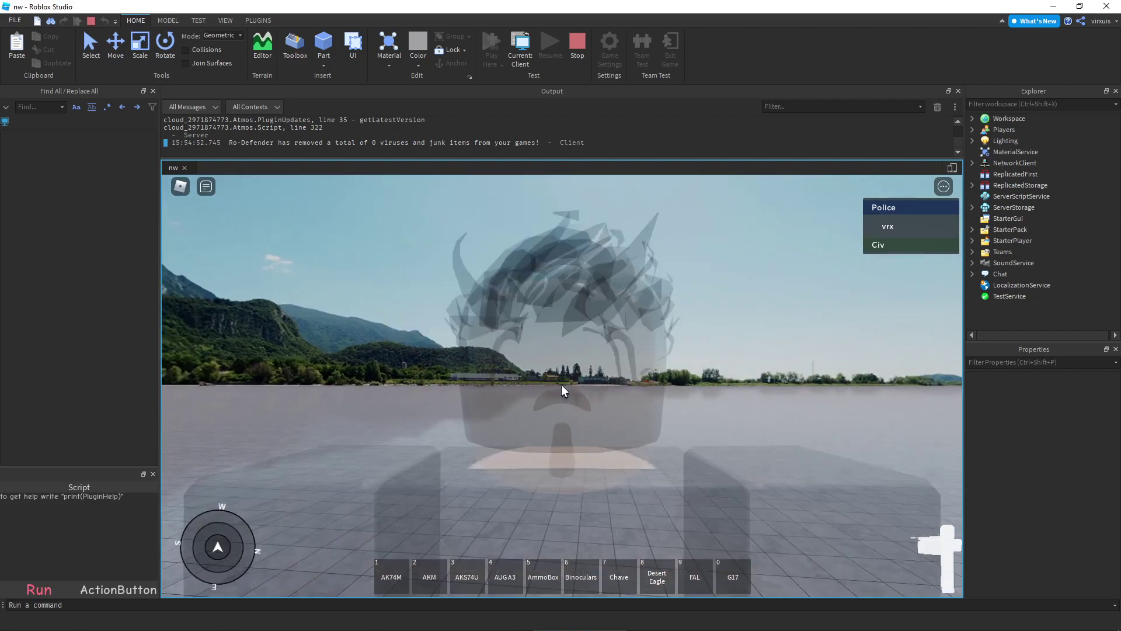
key("5")
scroll(563, 392, "up", 3)
key("6")
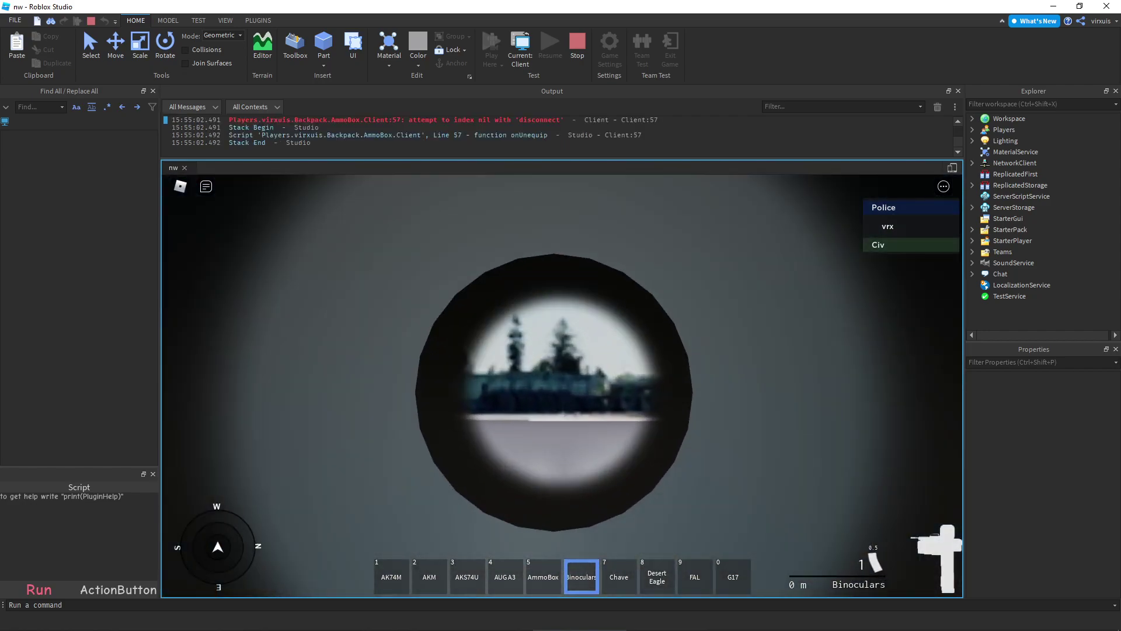
key("3")
key("8")
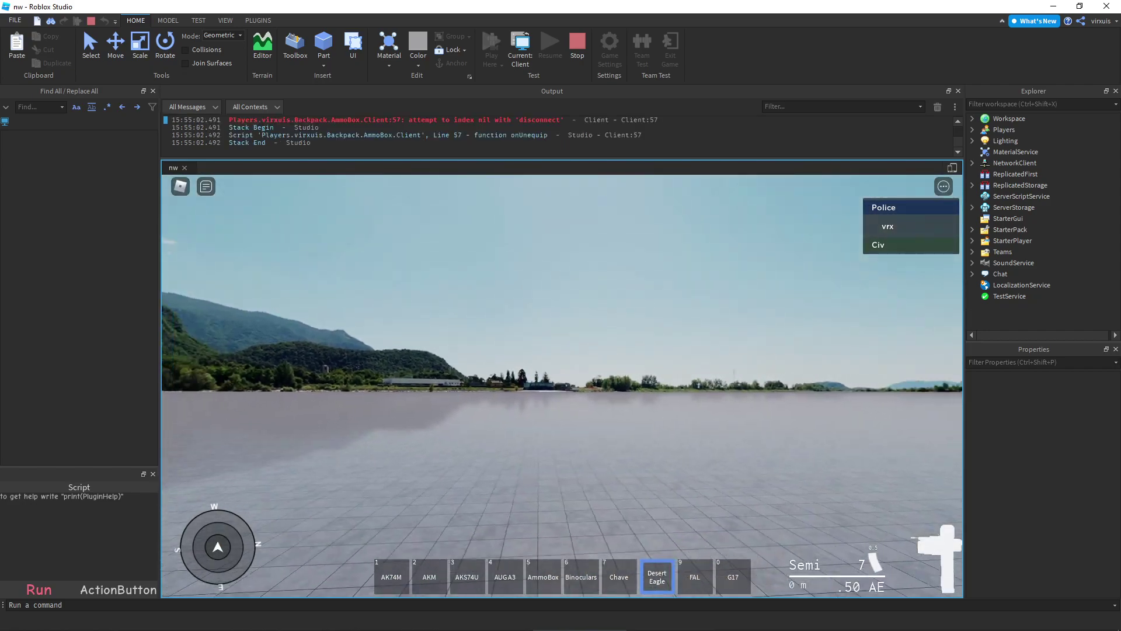
key("9")
right_click(562, 386)
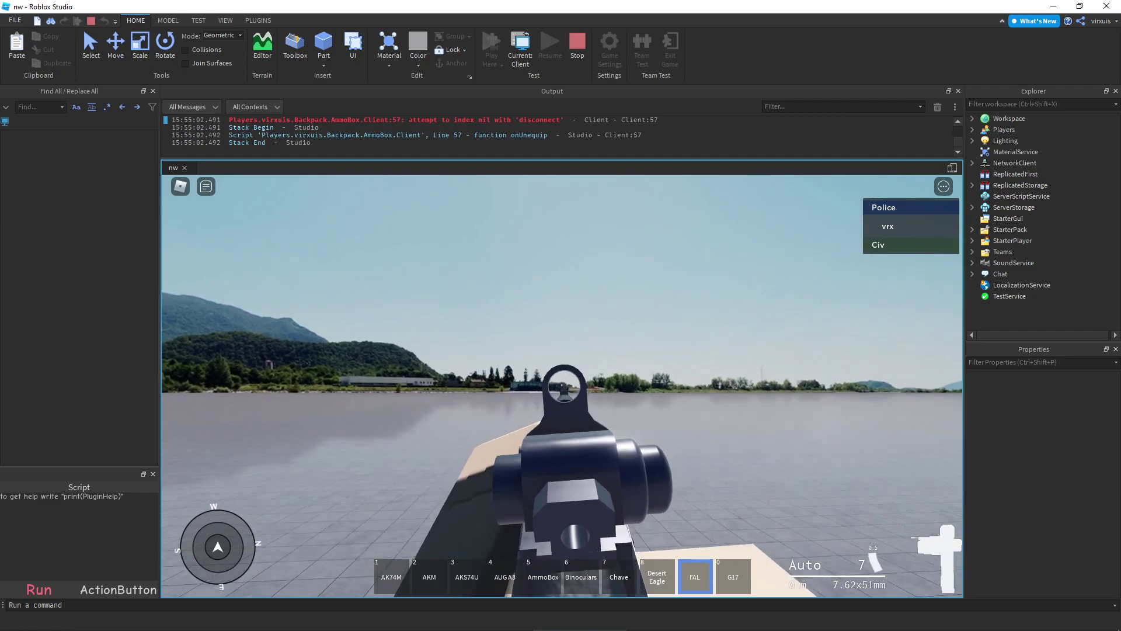
Test the character's lean, crouch and stand controls from a third-person view without a weapon equipped.
scroll(562, 385, "down", 3)
key("x")
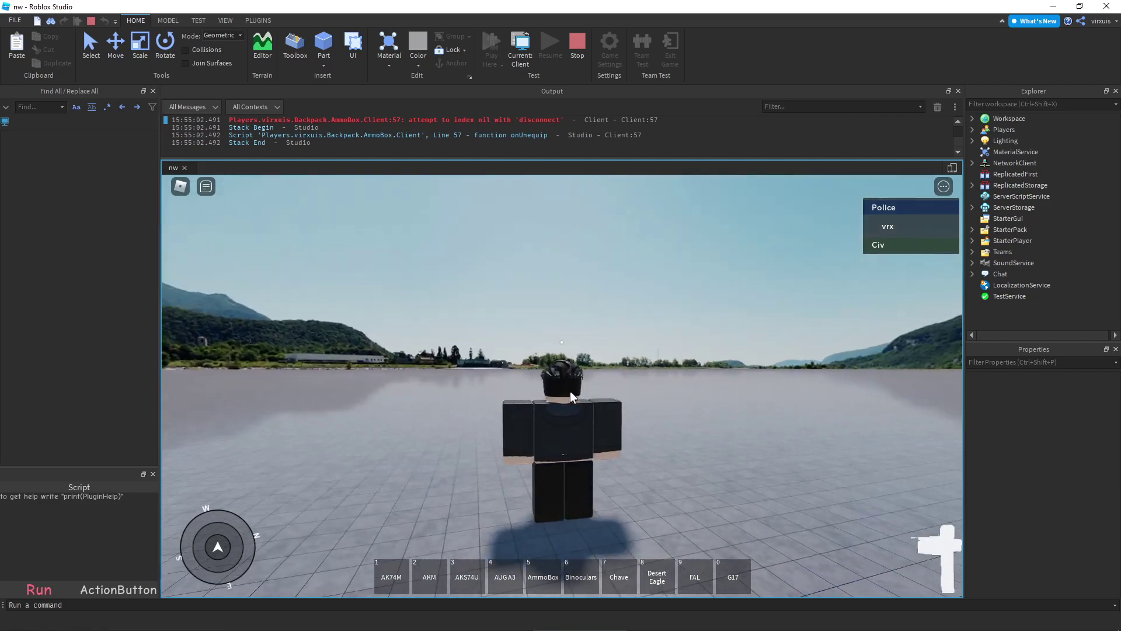
key("e")
key("c")
key("x")
key("q")
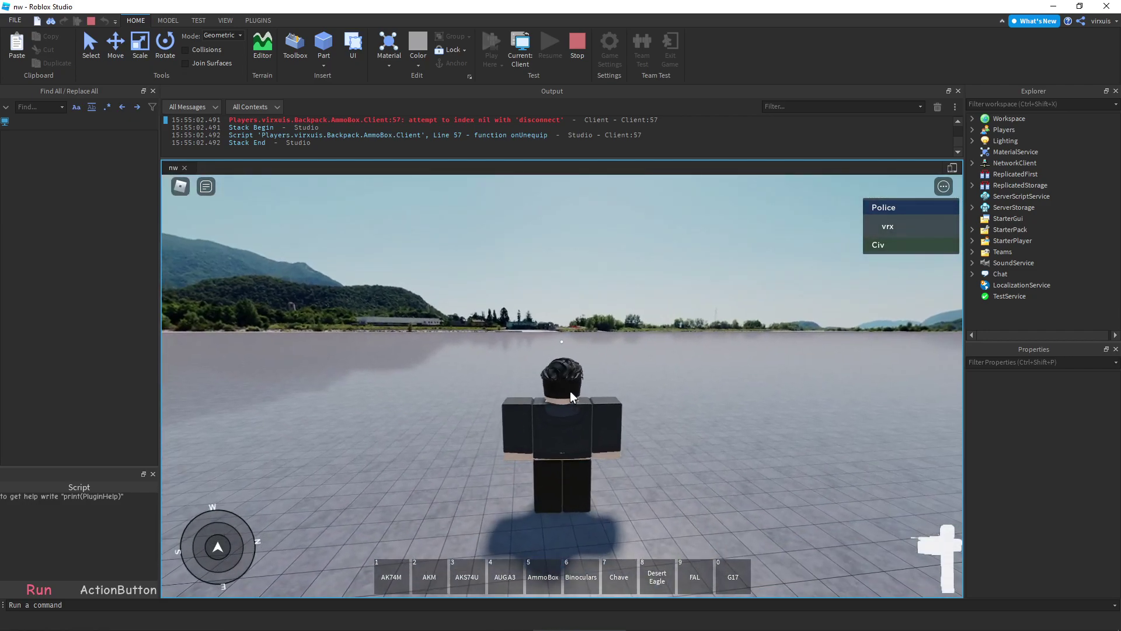
Test the character's leaning and sideways movement in third-person view with no weapon equipped.
key("q")
key("d")
key("a")
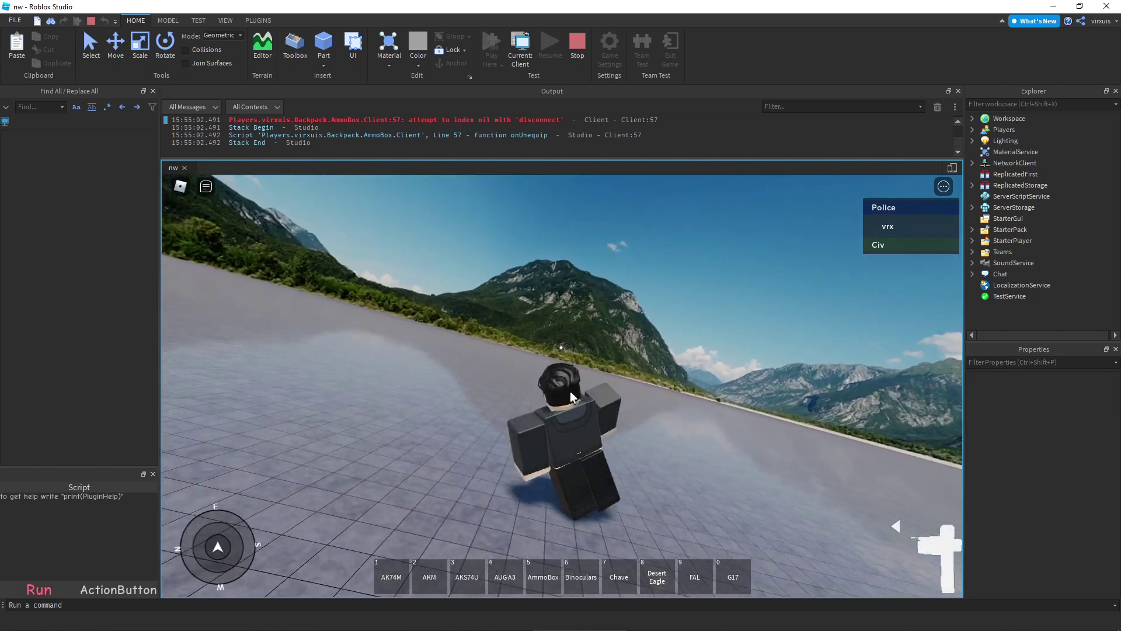
key("q")
key("a")
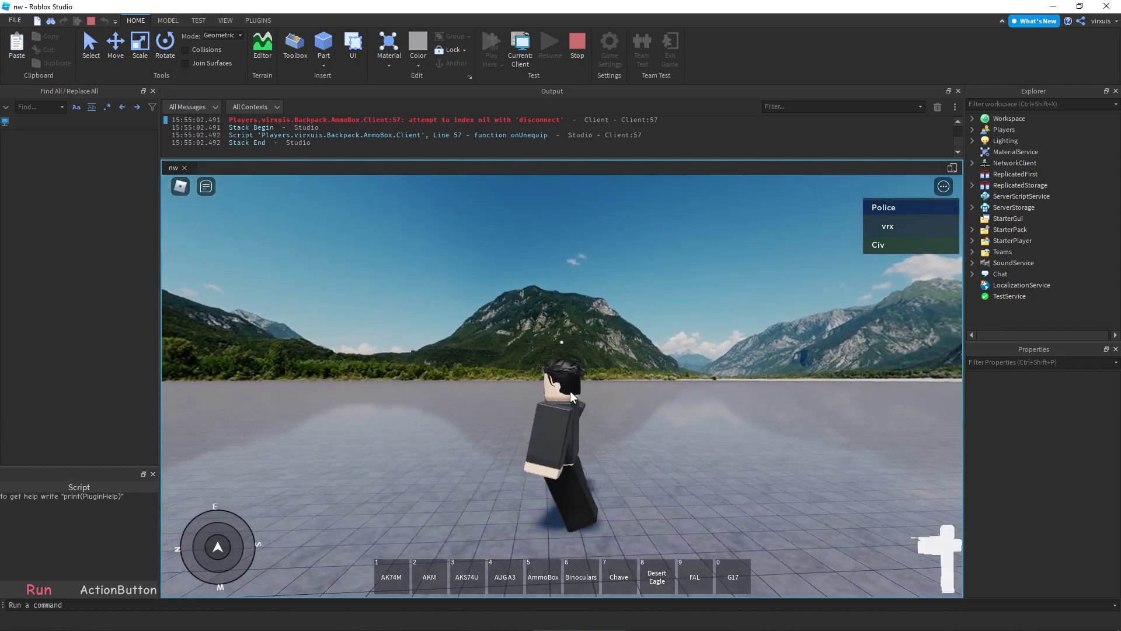
Test leaning and sprinting with the AKM equipped, then put weapons away and return to a third-person view.
key("5")
key("2")
key("q")
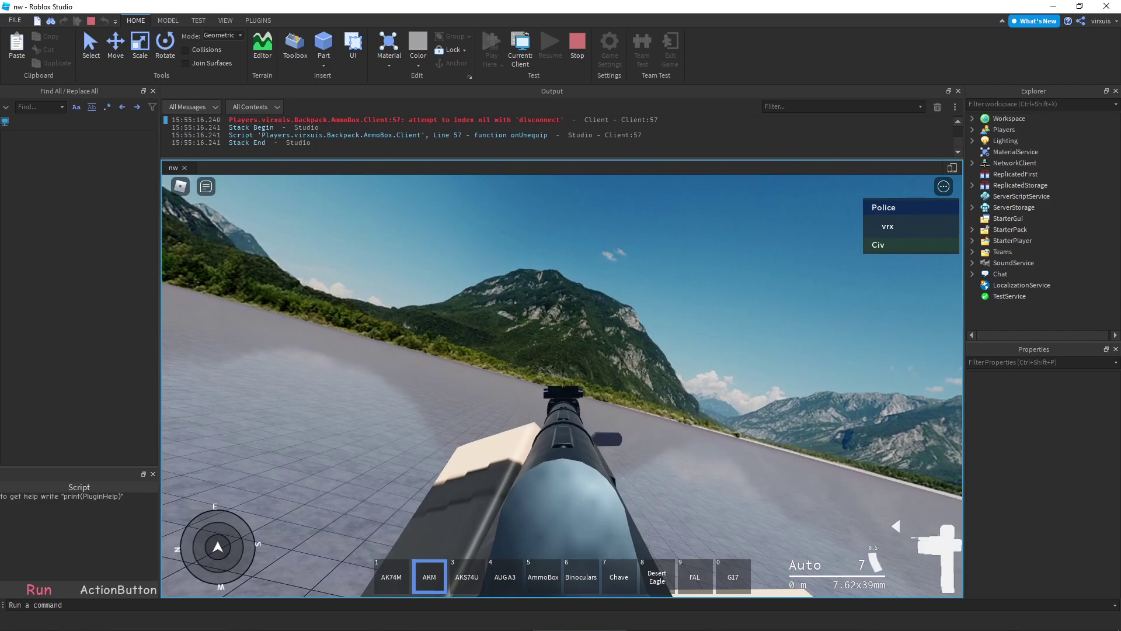
key("q")
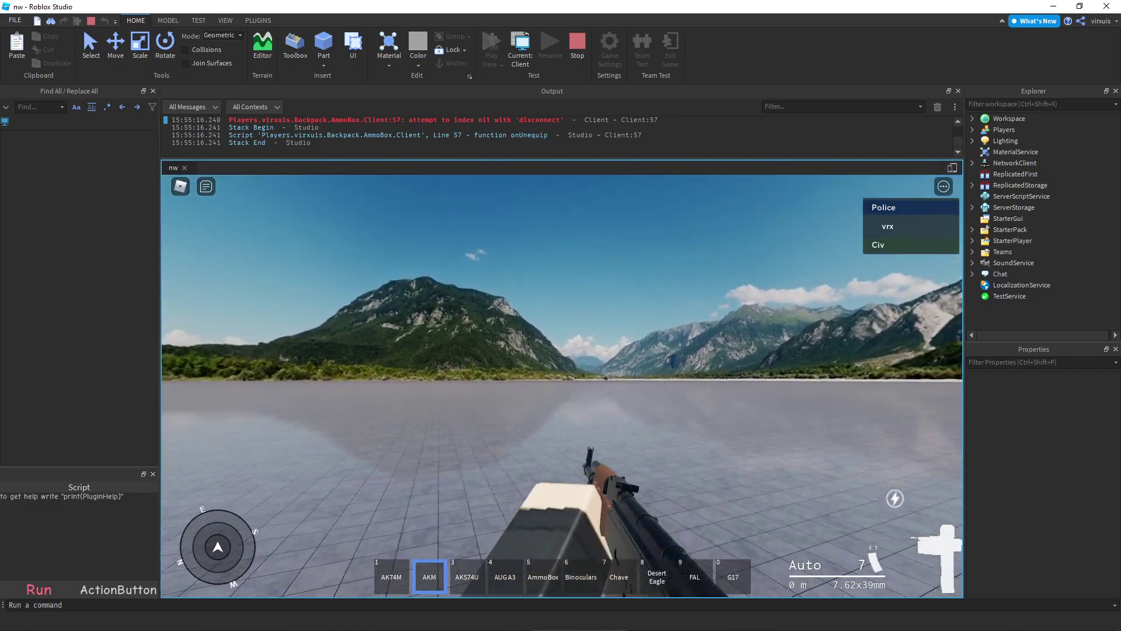
key("shift+w")
key("1")
scroll(575, 397, "down", 5)
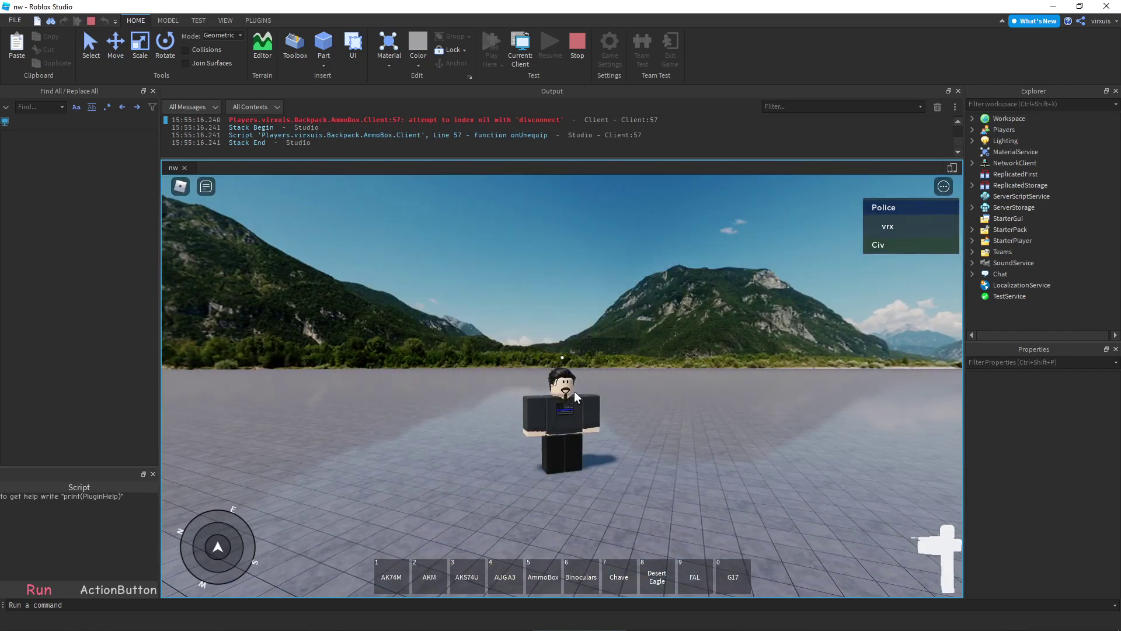
Check the Team, Medic and Interact menu around the character and stop the play test.
right_click_drag(575, 397, 575, 421)
key("s")
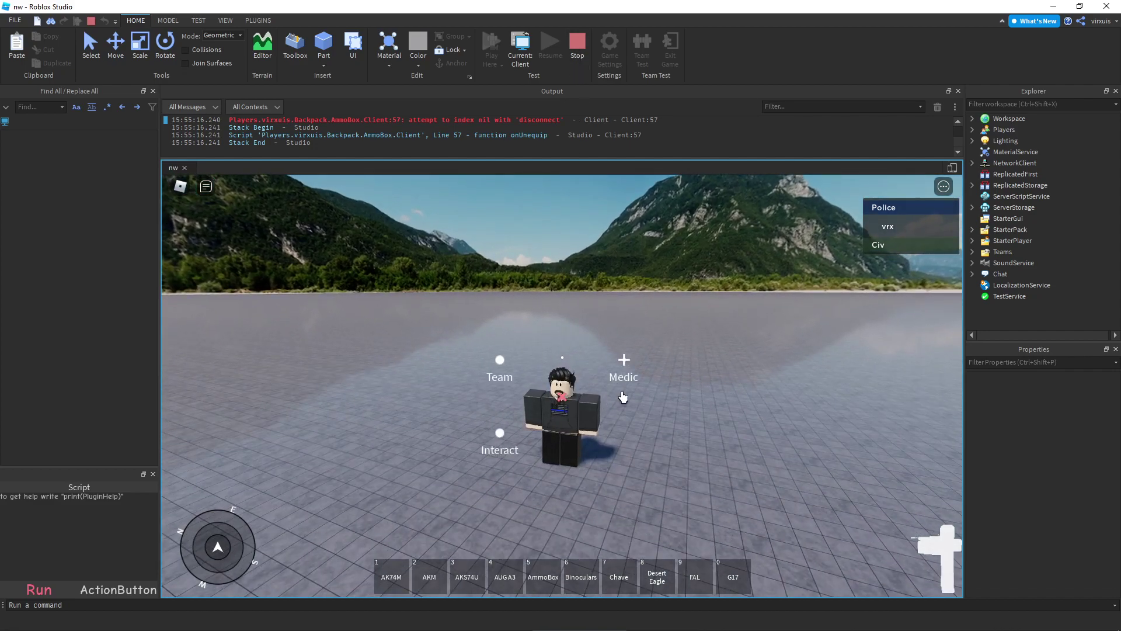
left_click(570, 56)
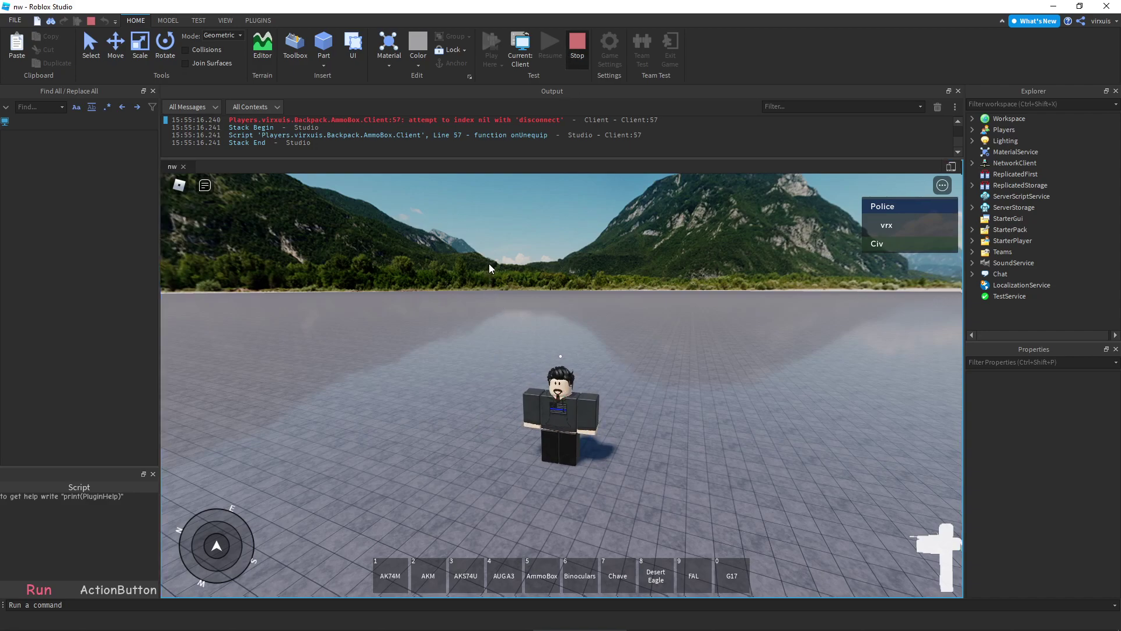
Open the Config module script from the ServerConfigs folder of ACS_Engine in ReplicatedStorage.
scroll(1025, 192, "up", 2)
scroll(1025, 193, "up", 5)
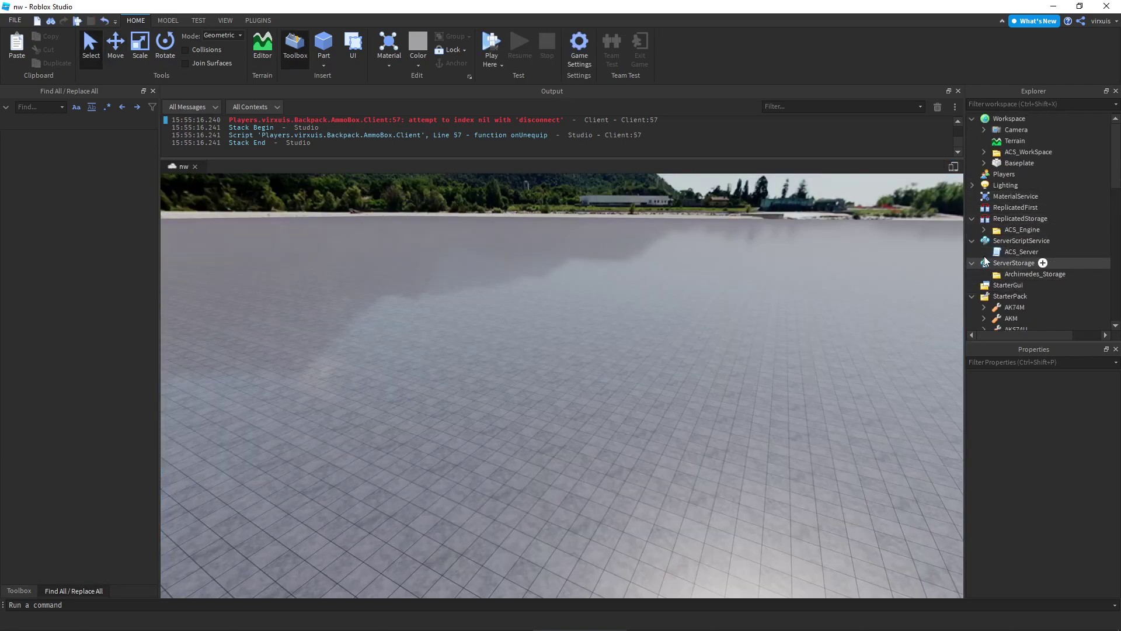
left_click(988, 231)
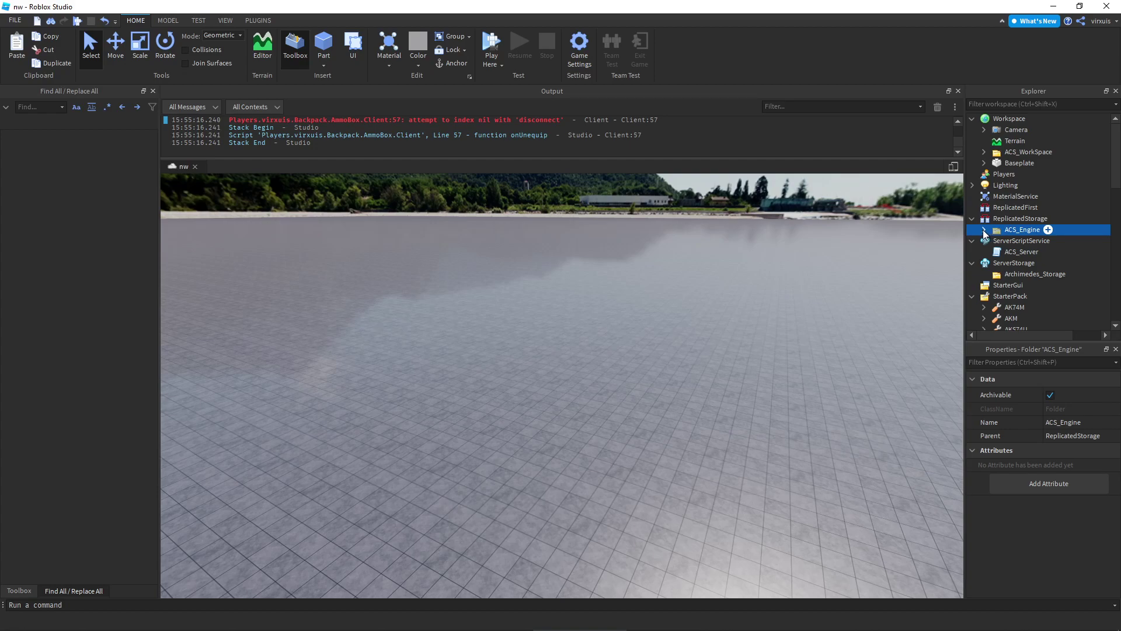
left_click(983, 230)
scroll(993, 216, "down", 3)
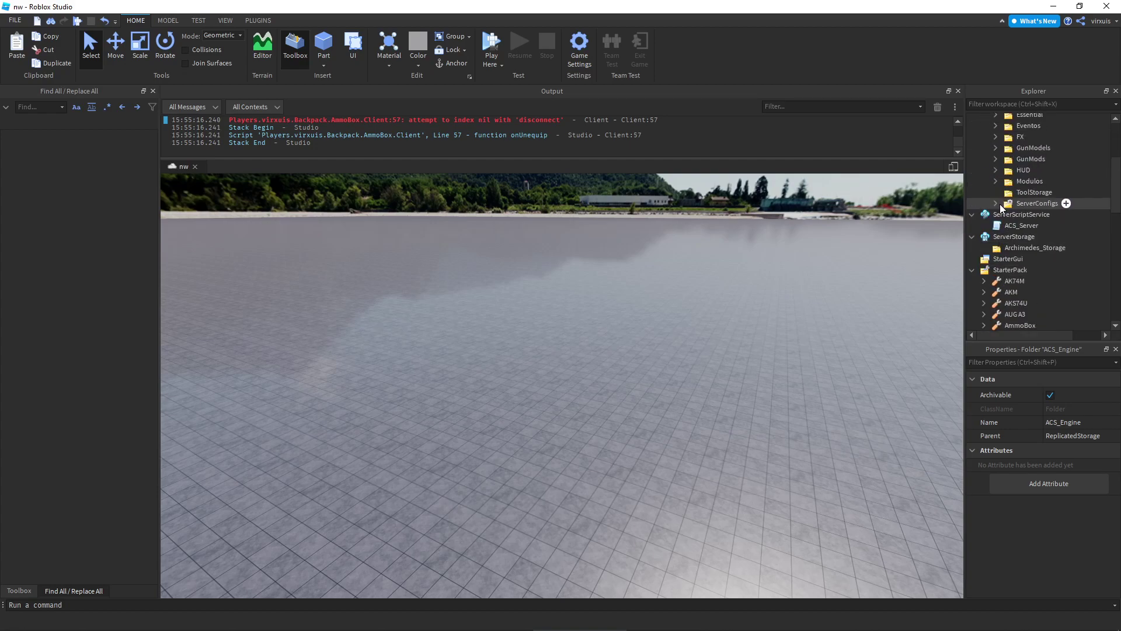
left_click(996, 203)
double_click(1021, 215)
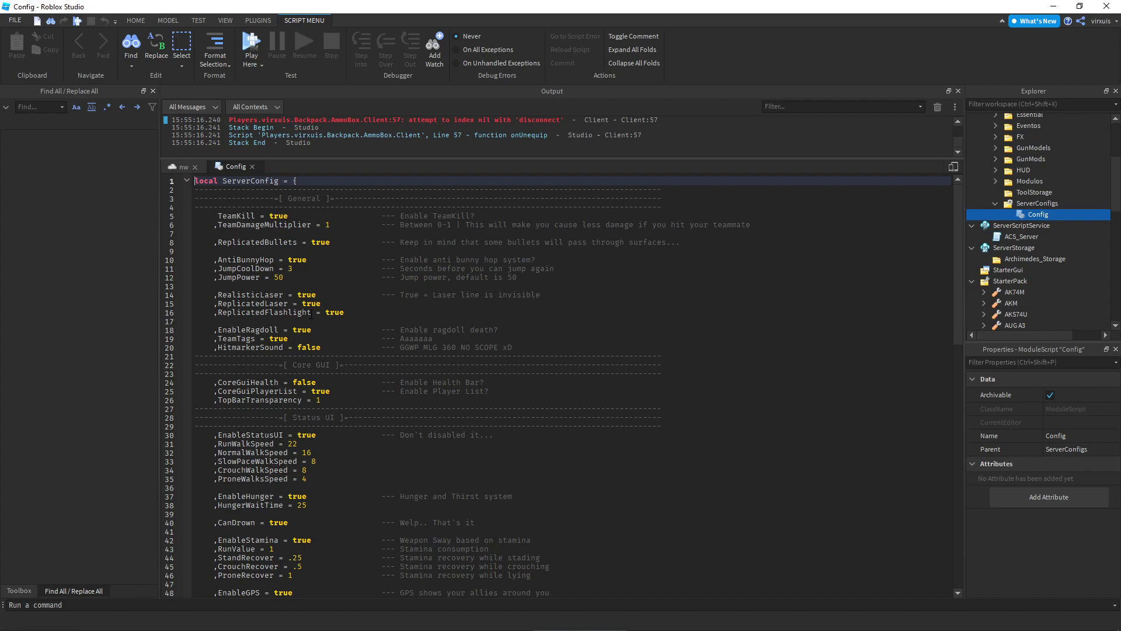
Read through the Config script and examine the TeamKill, TeamDamageMultiplier and ReplicatedBullets settings in the General section.
scroll(337, 393, "down", 6)
scroll(332, 392, "down", 5)
scroll(332, 388, "up", 11)
double_click(219, 215)
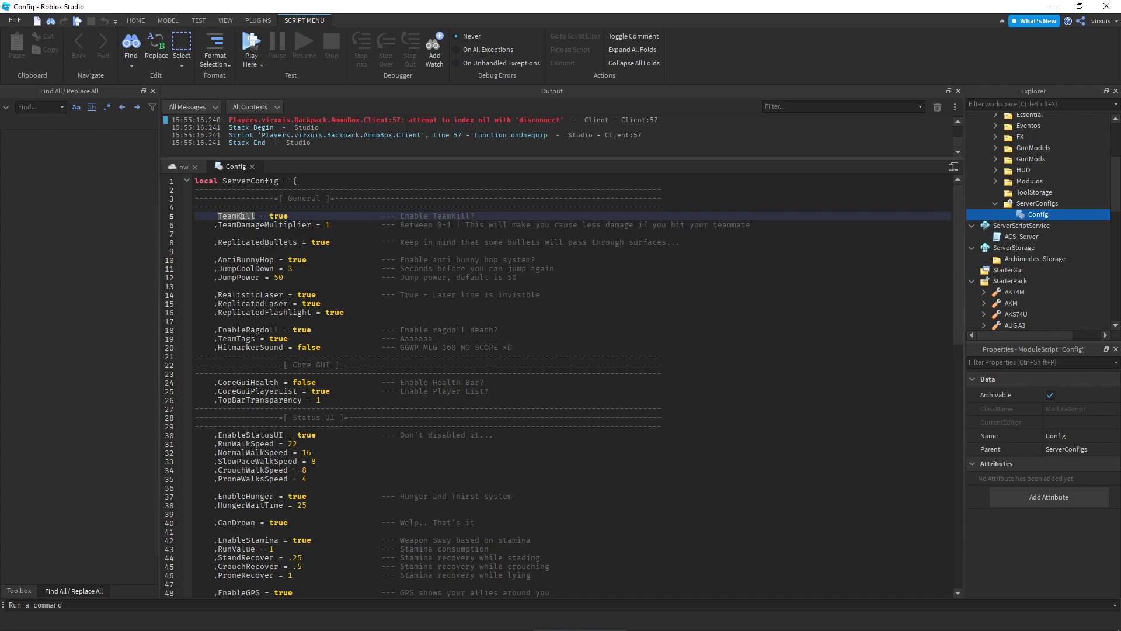
left_click(316, 219)
left_click(346, 226)
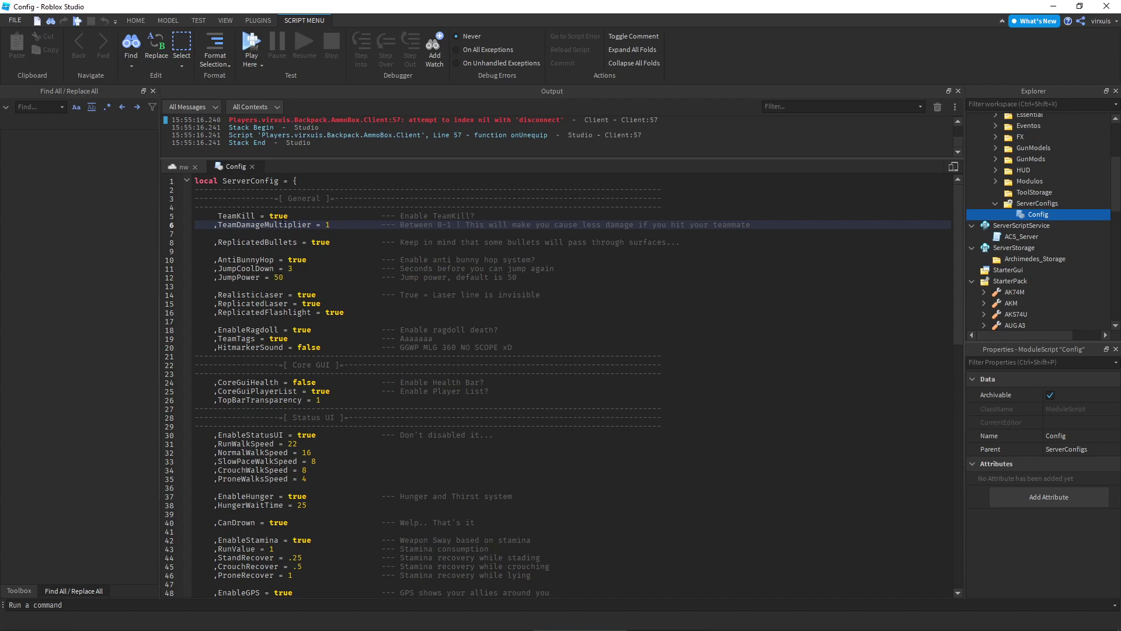
left_click(286, 216)
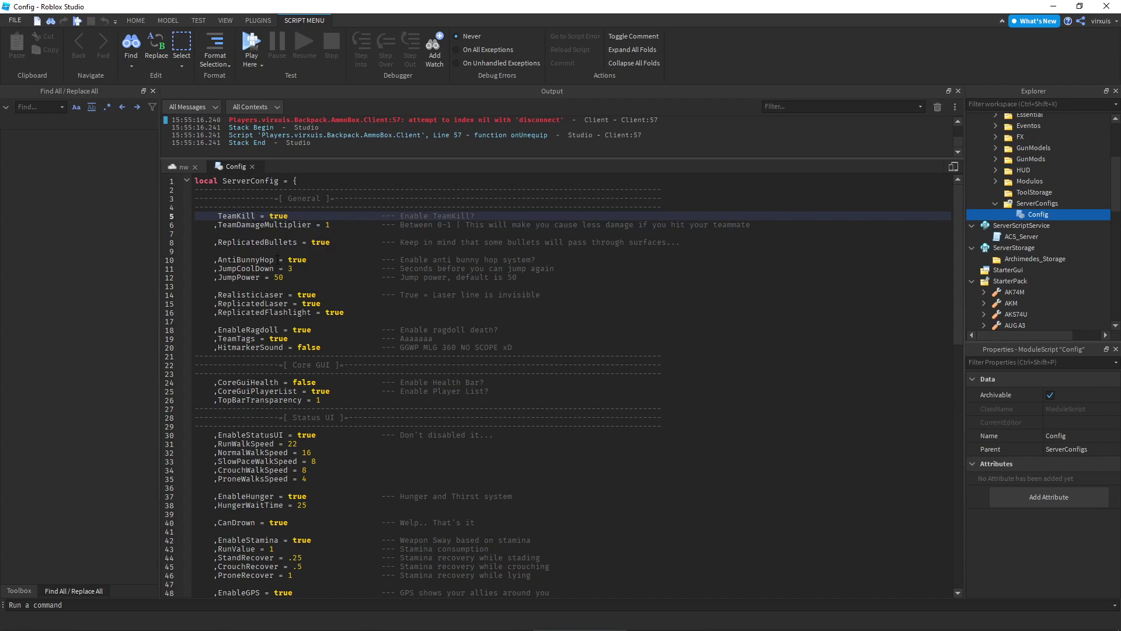
left_click(315, 242)
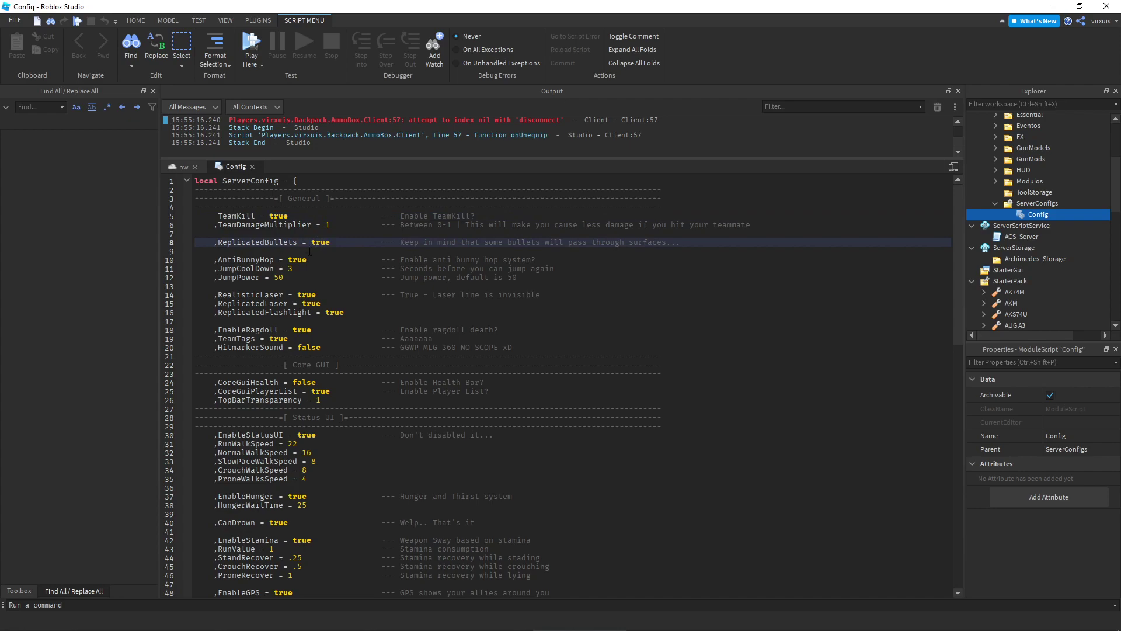
Re-enter true for AntiBunnyHop and set JumpCoolDown to 1 in the General section of the Config script.
scroll(310, 251, "down", 2)
double_click(297, 205)
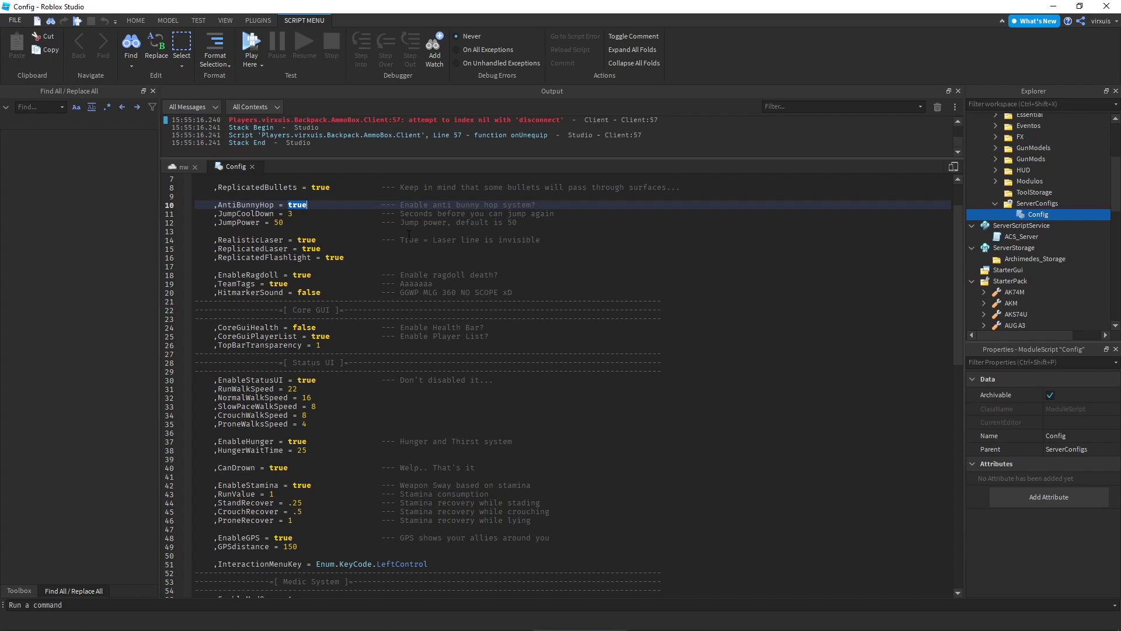
type("TRUE")
key("BackSpace")
key("BackSpace")
key("BackSpace")
key("BackSpace")
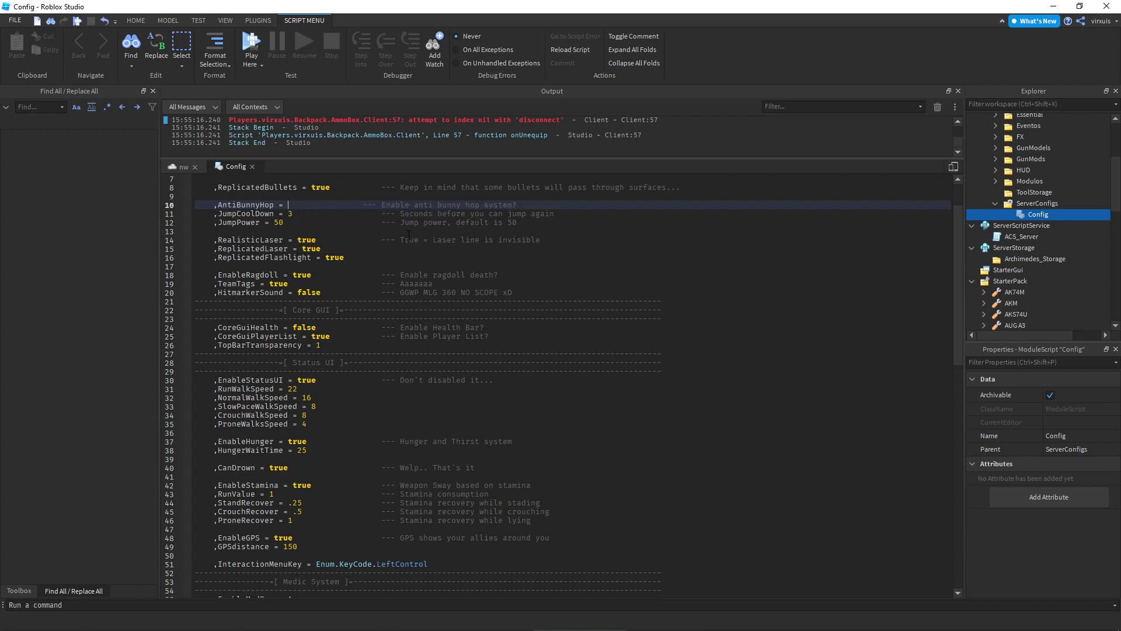
type("tr")
key("Tab")
left_click(311, 214)
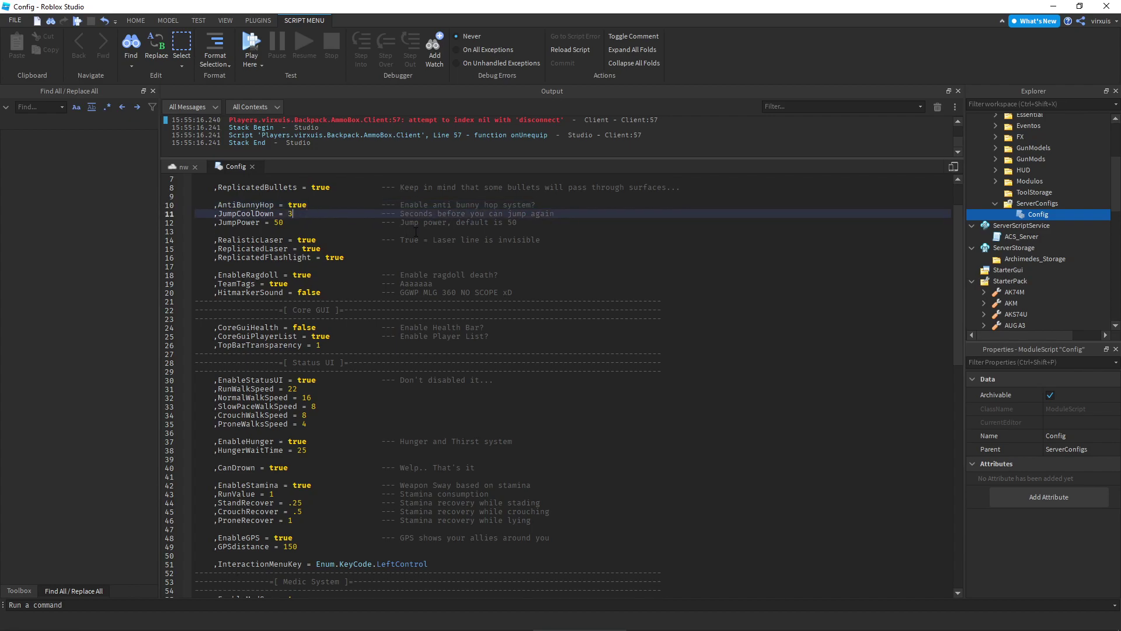
type("1")
Review the laser and flashlight settings, and set EnableRagdoll and TeamTags to false in the General section.
scroll(301, 226, "down", 1)
left_click(302, 214)
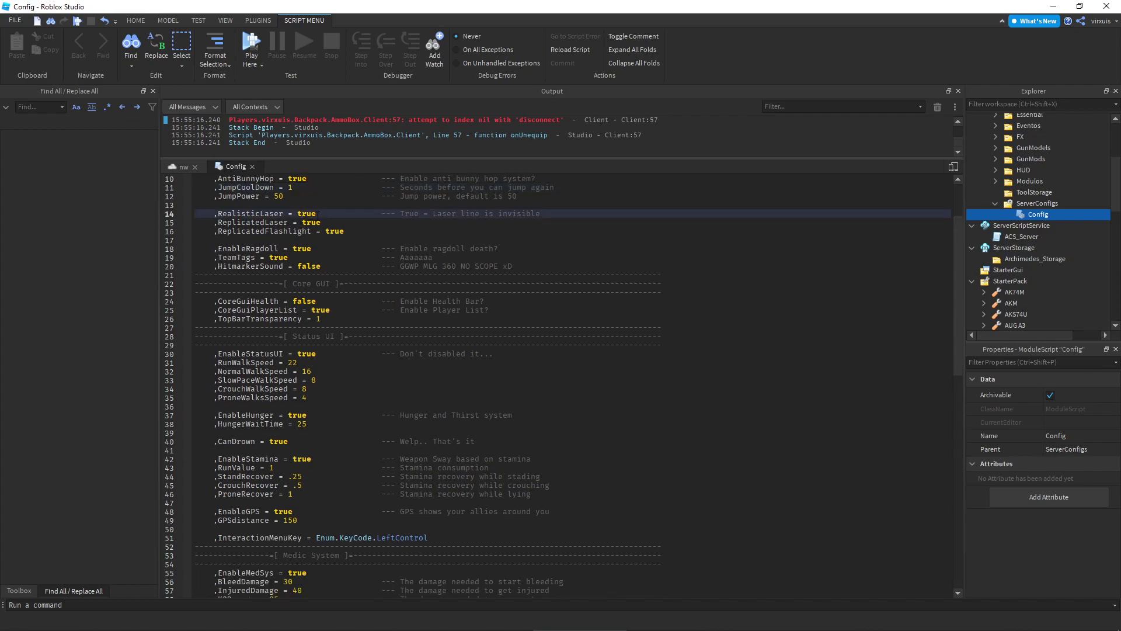
left_click(253, 222)
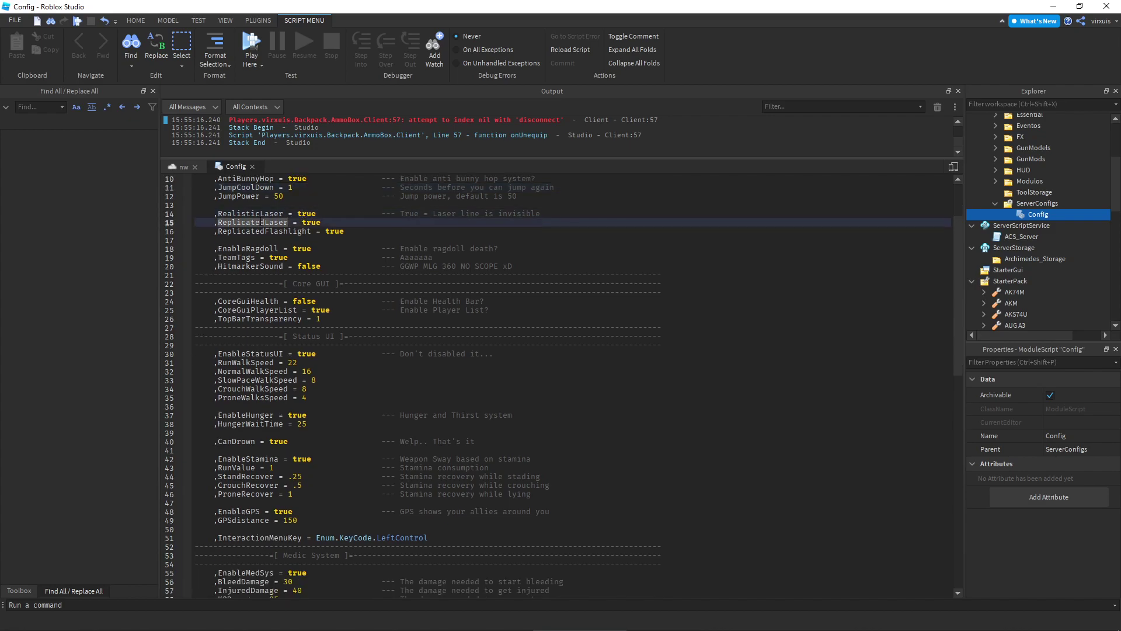
left_click(347, 231)
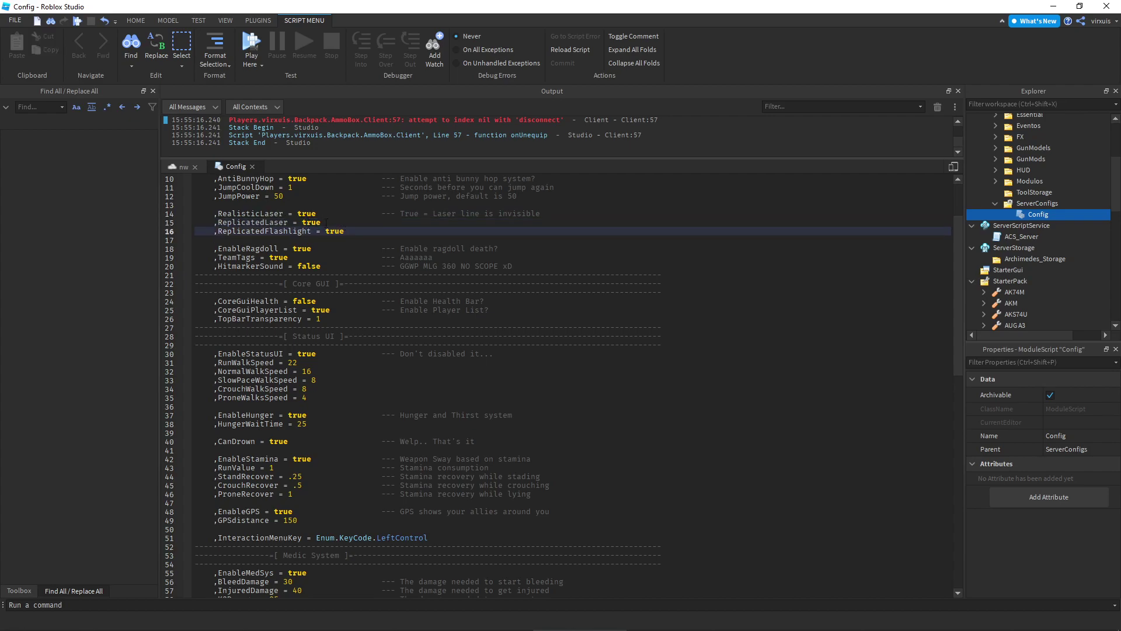
scroll(330, 234, "down", 2)
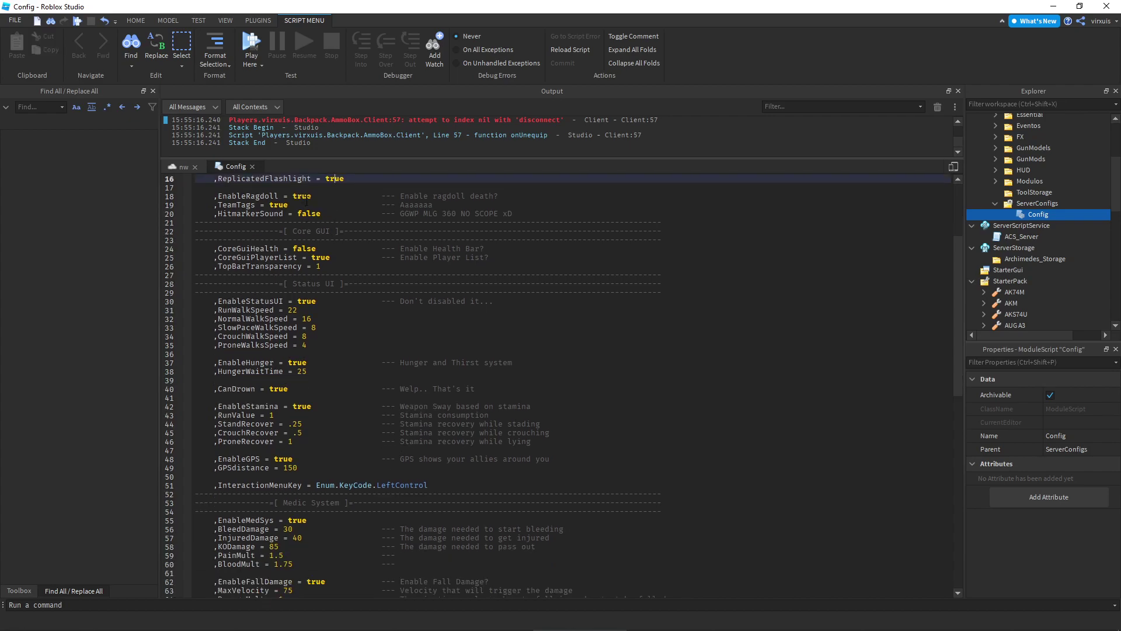
double_click(301, 196)
type("false")
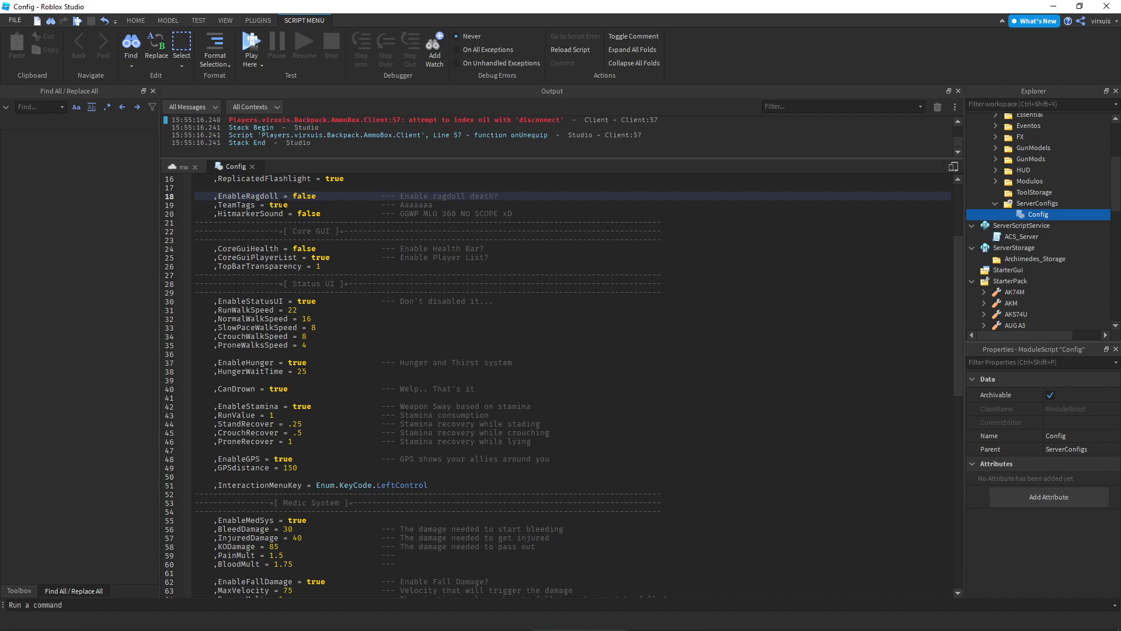
double_click(284, 205)
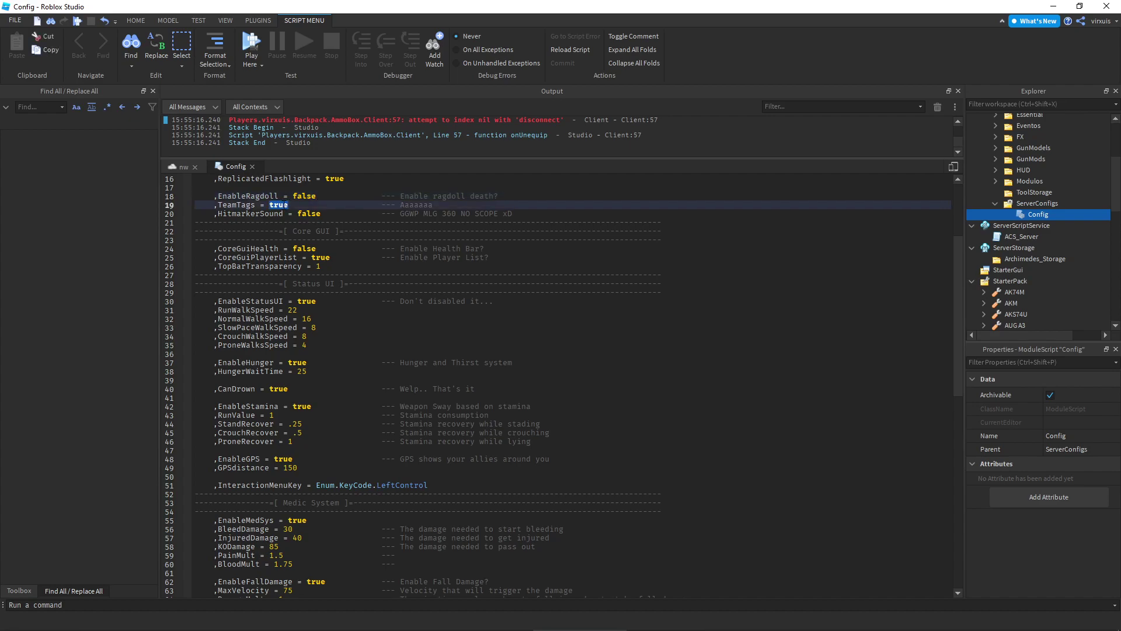
type("false")
Review the HitmarkerSound setting and select the CoreGuiPlayerList value in the Core GUI section.
left_click(326, 212)
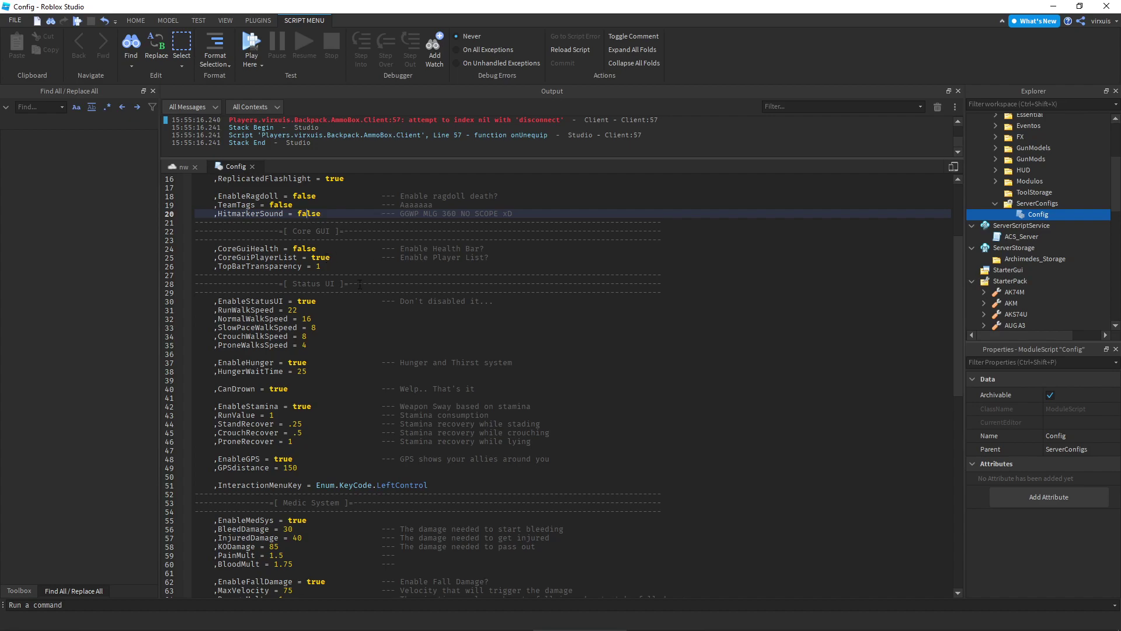
scroll(307, 242, "down", 1)
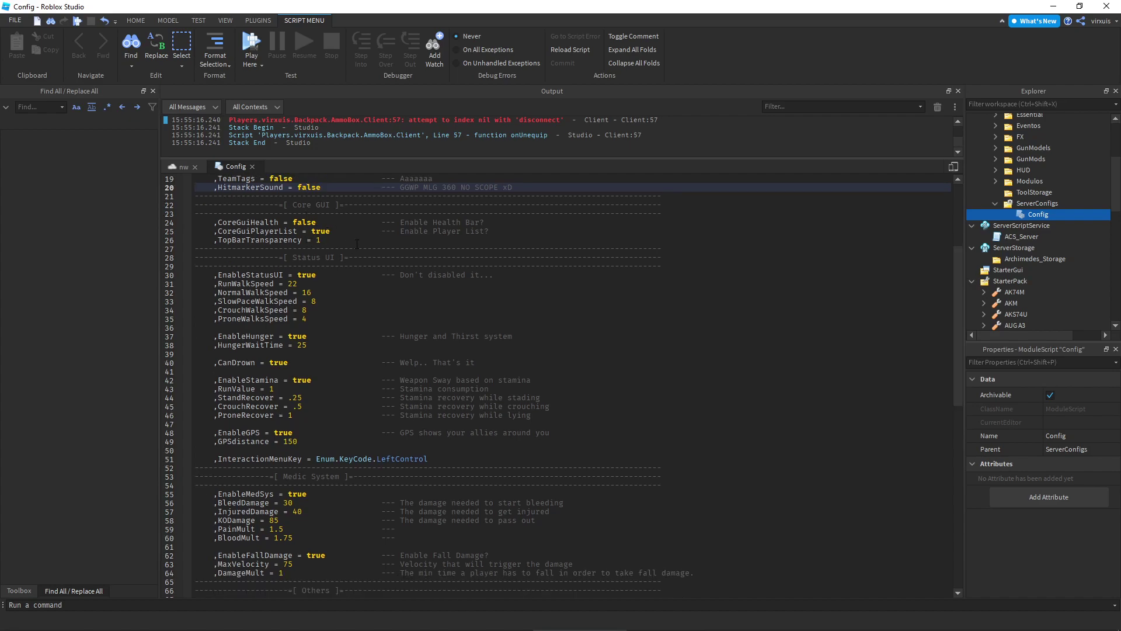
left_click(326, 230)
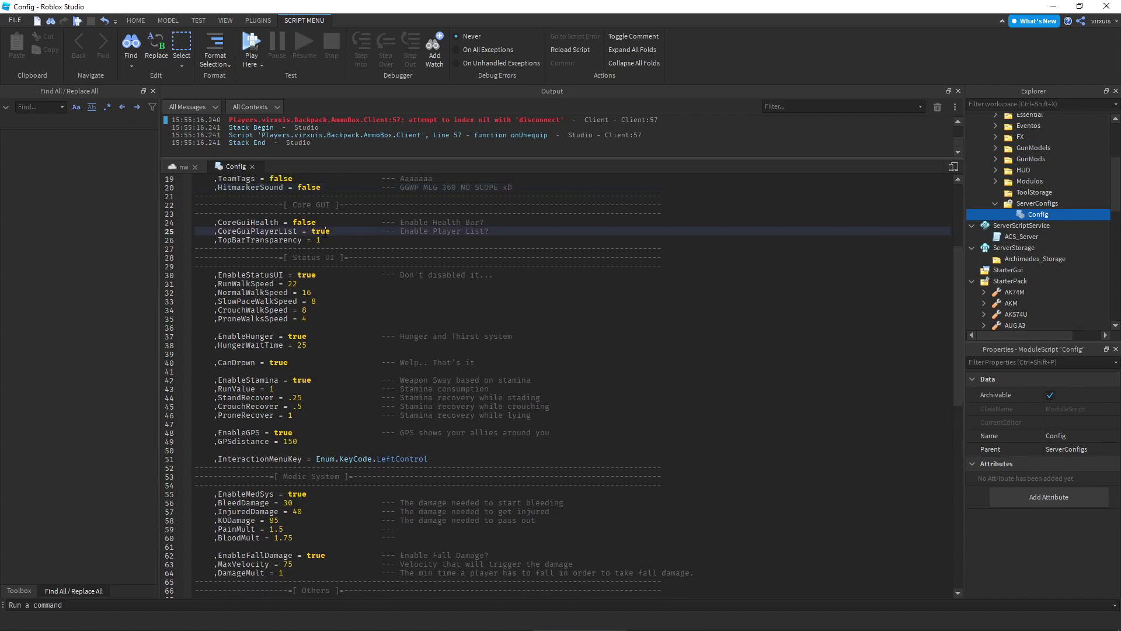
double_click(321, 231)
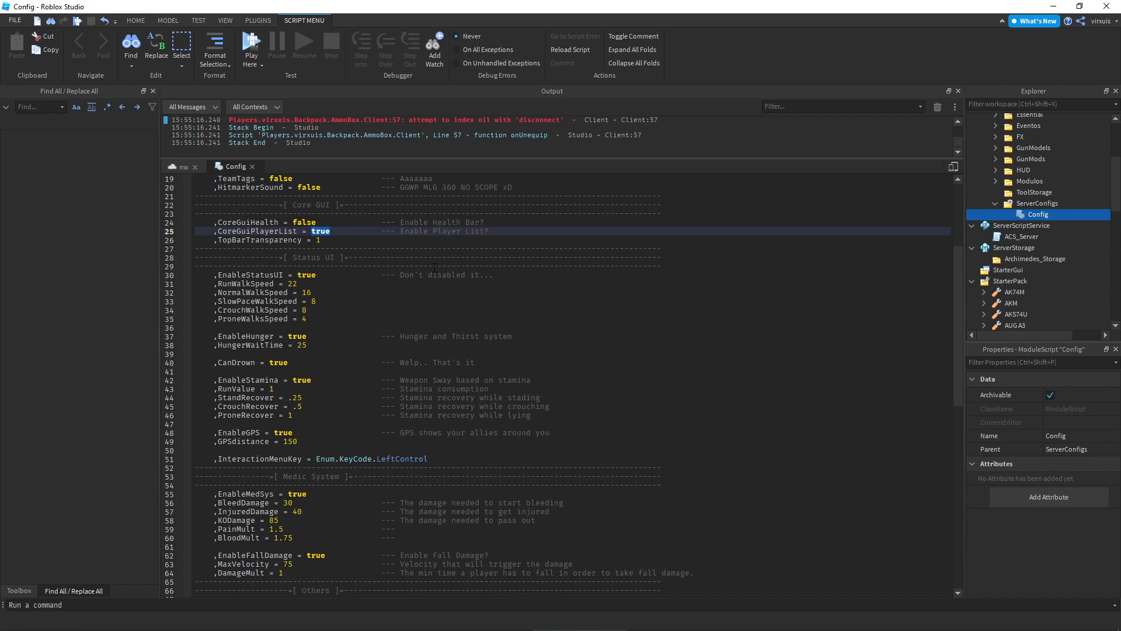